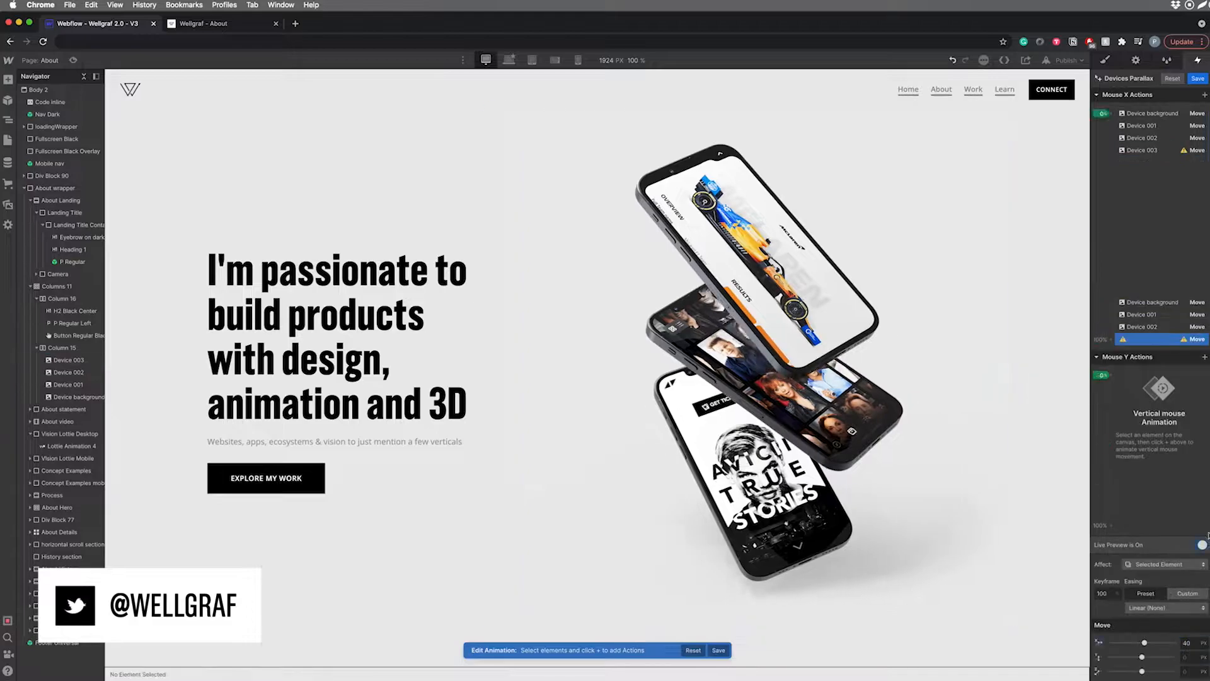
Set Device 003's horizontal move at the 100% keyframe to 40 px and start the vertical mouse action for Device background.
type("40")
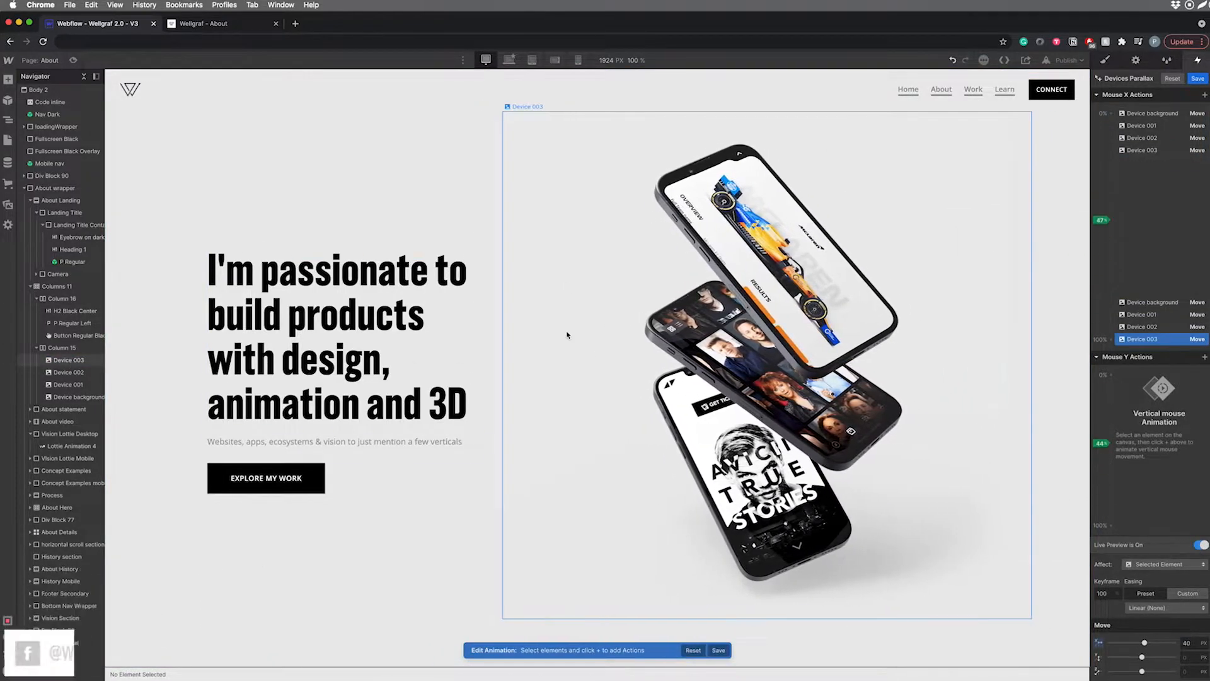
left_click_drag(1172, 375, 1159, 524)
left_click(1200, 545)
Add a vertical mouse Move action for Device 001 with a vertical offset of -20 px at 0%.
left_click(1151, 375)
left_click(1186, 657)
type("-20")
right_click(1143, 384)
left_click(1164, 412)
left_click(68, 384)
left_click_drag(1146, 381, 1148, 524)
left_click(68, 384)
Add a vertical mouse Move action for Device 002 with a vertical offset of -30 px at 0%.
left_click(68, 372)
left_click(1111, 491)
left_click(1169, 529)
left_click(68, 372)
left_click_drag(1143, 376, 1143, 369)
Add a vertical mouse Move action for Device 003, offset -40 px at 0% and 40 px at 100%.
left_click(1111, 481)
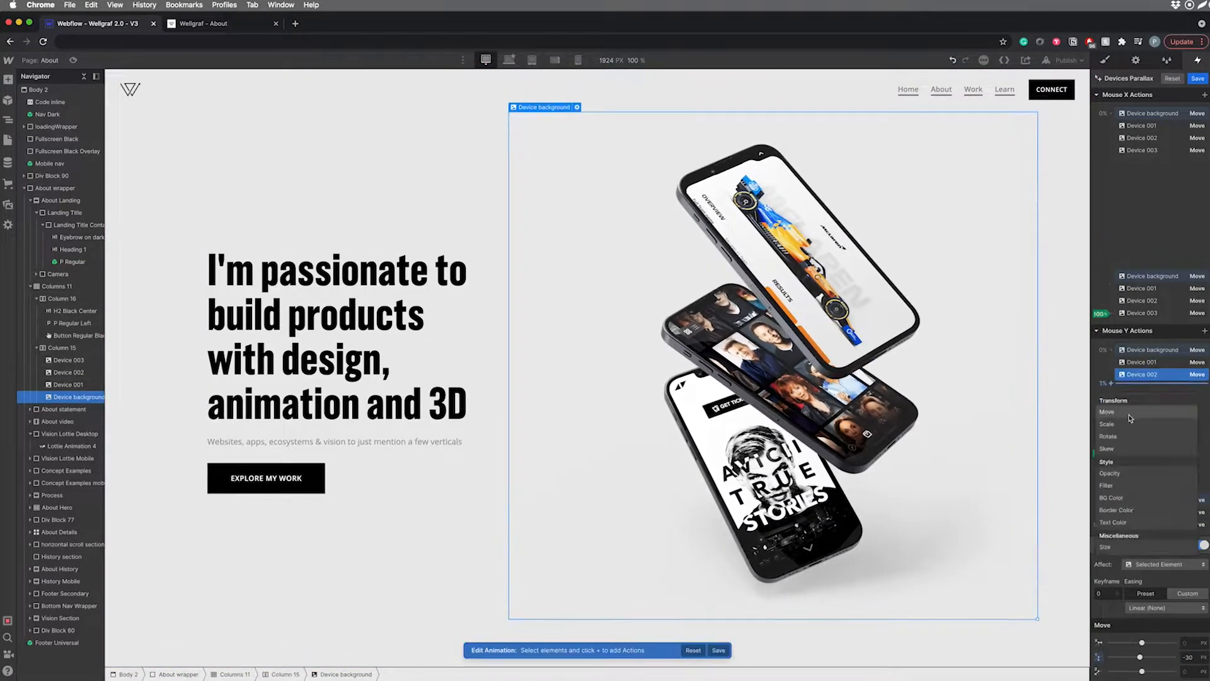
left_click(1162, 415)
right_click(1148, 481)
left_click(68, 360)
left_click_drag(1147, 481, 1148, 373)
type("-40")
left_click_drag(1184, 483, 1183, 525)
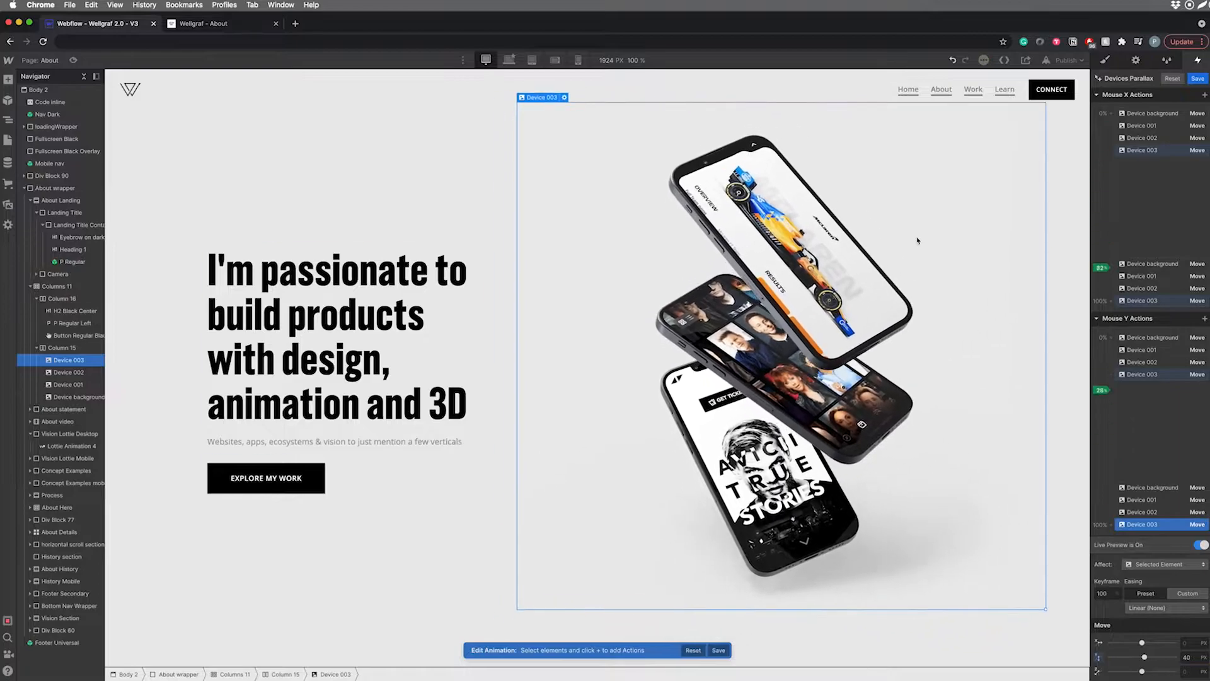
Preview the devices' mouse parallax live and check it on the Wellgraf - About page.
left_click(1176, 376)
left_click(1198, 545)
left_click(390, 478)
left_click(204, 24)
Inspect the hero section's Columns 11 element, its text column and its device image column.
left_click(521, 265)
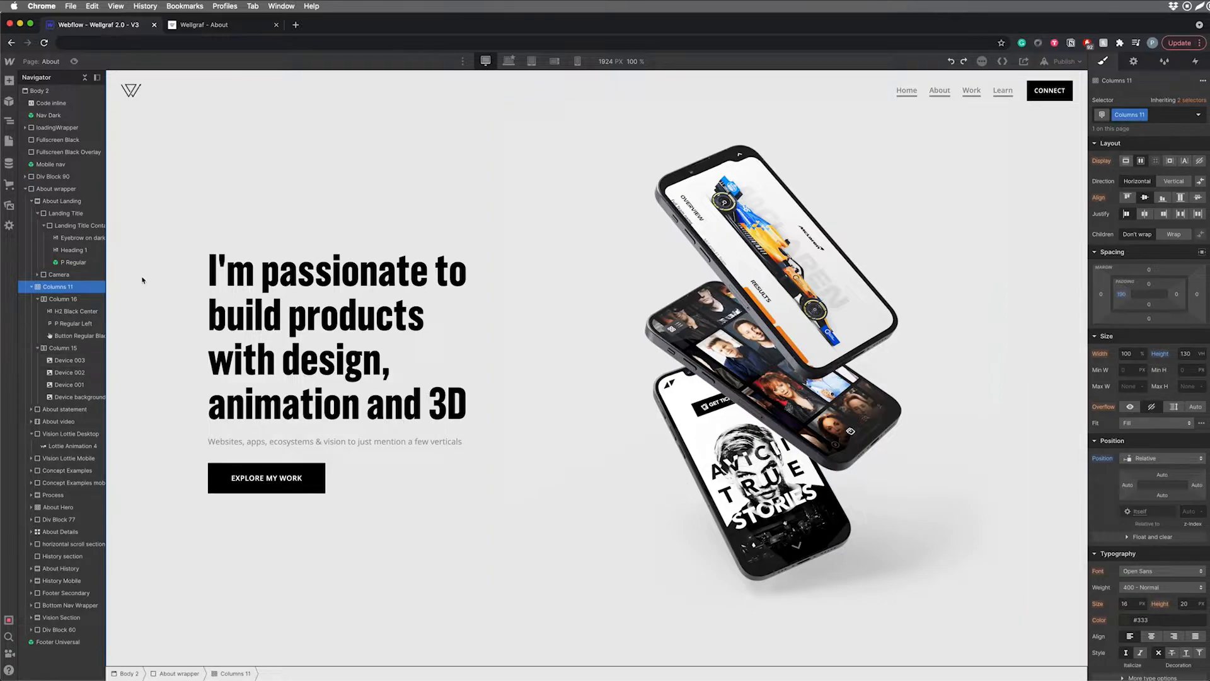
left_click(66, 300)
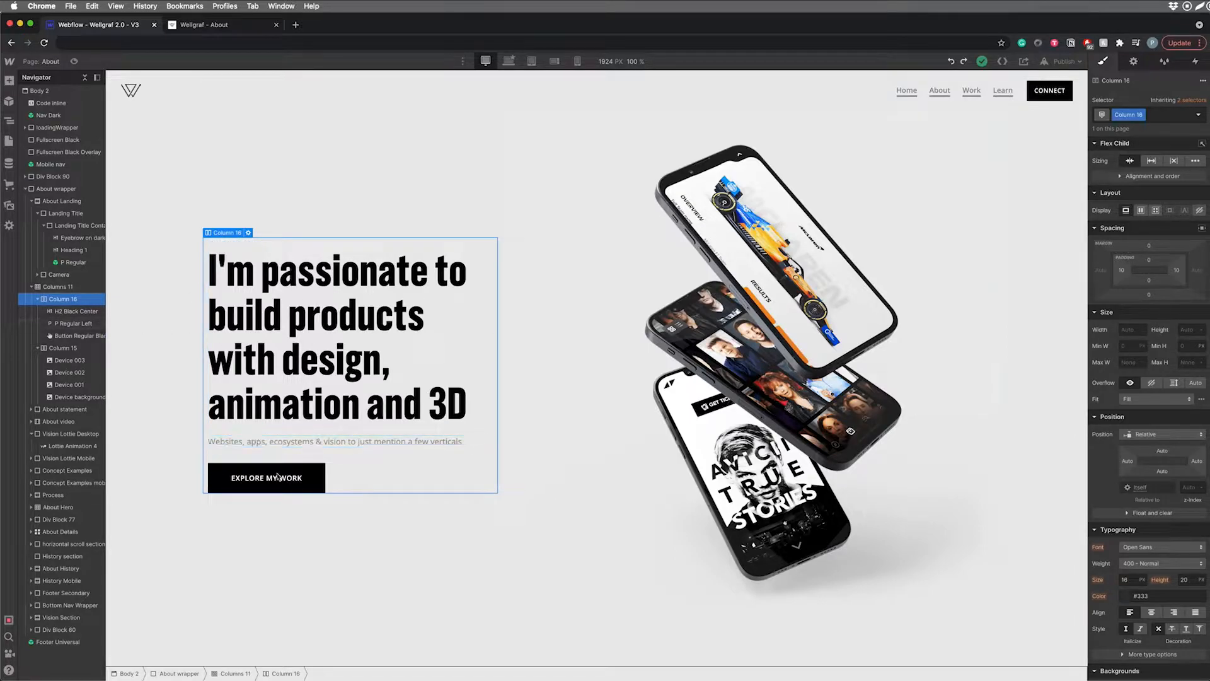
left_click(69, 348)
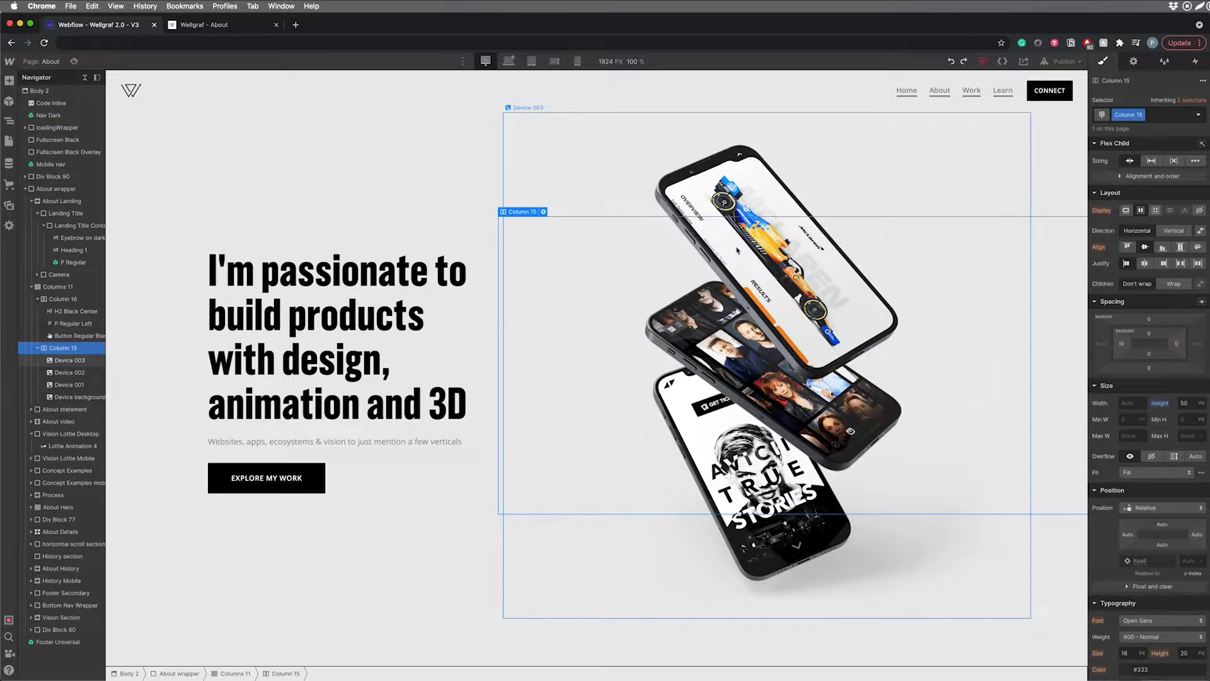
Hide the Device 003 image by setting its display to none, and restore it as a block.
left_click(71, 361)
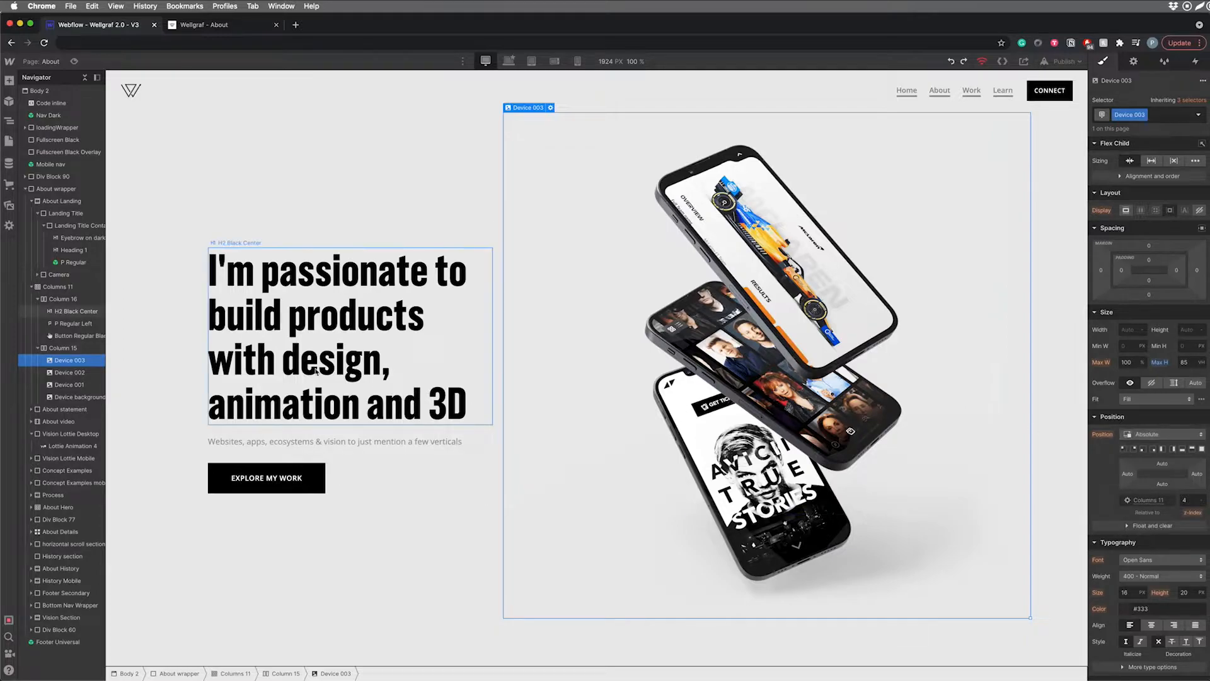
left_click(1199, 210)
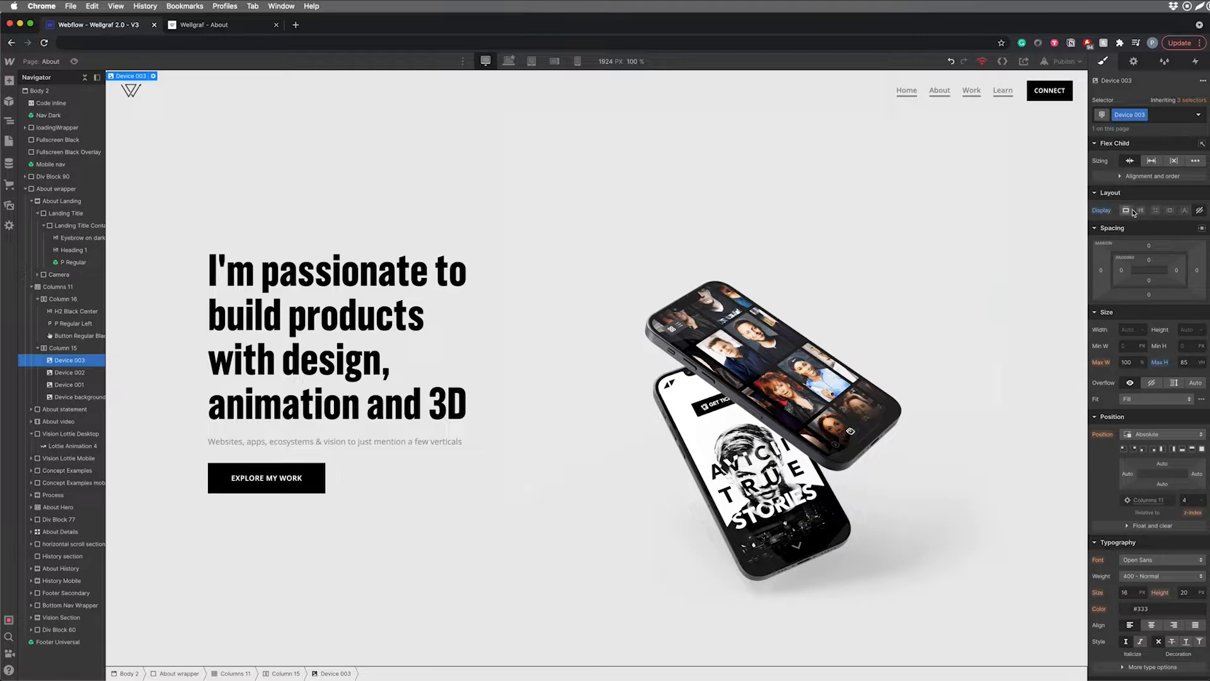
left_click(1130, 211)
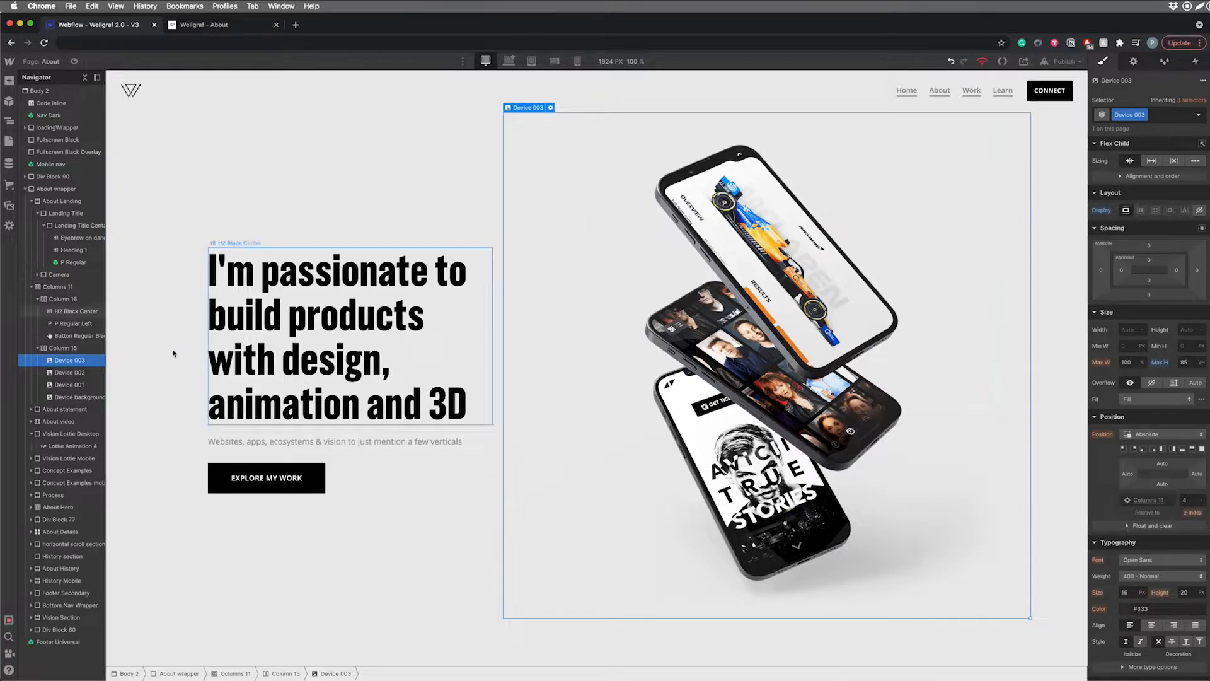
Add a Mouse move in viewport page trigger with the Device 001 image selected.
left_click(69, 385)
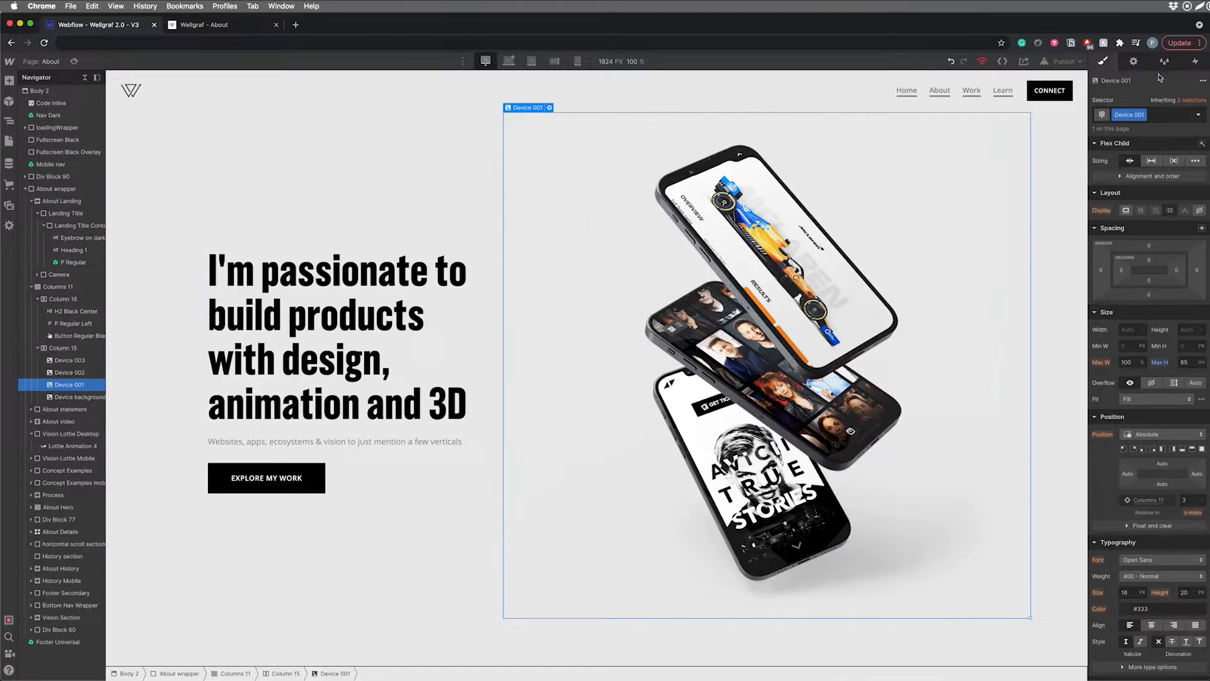
left_click(1196, 63)
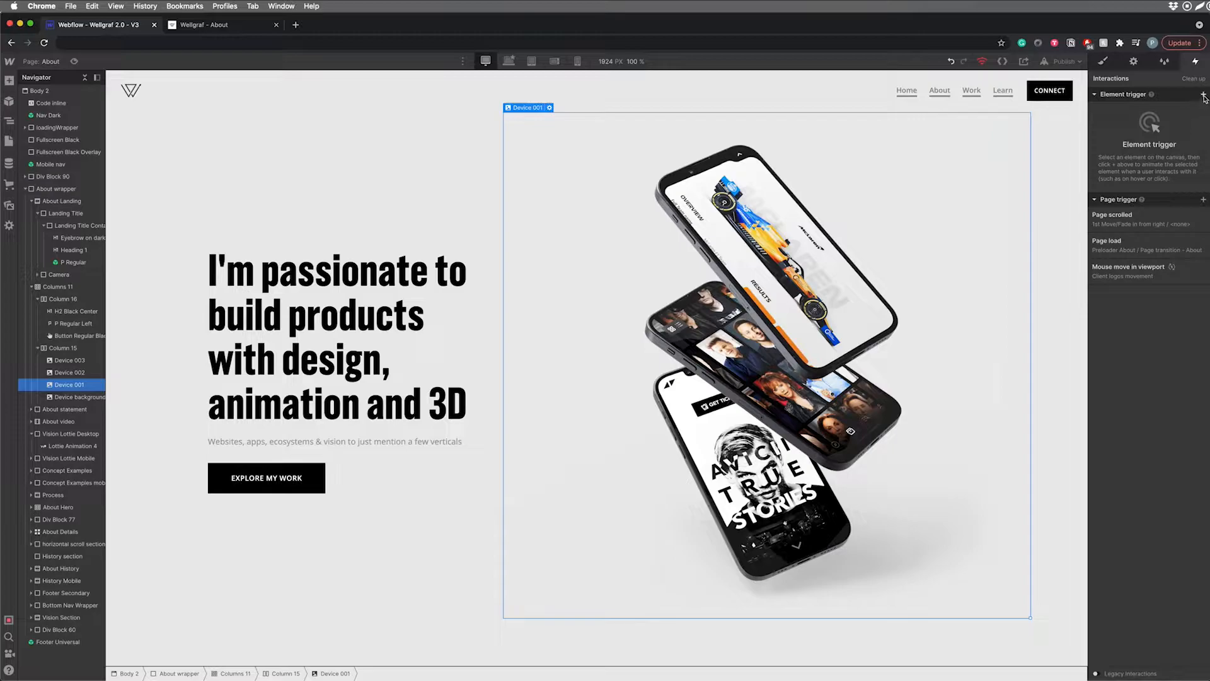
left_click(1203, 199)
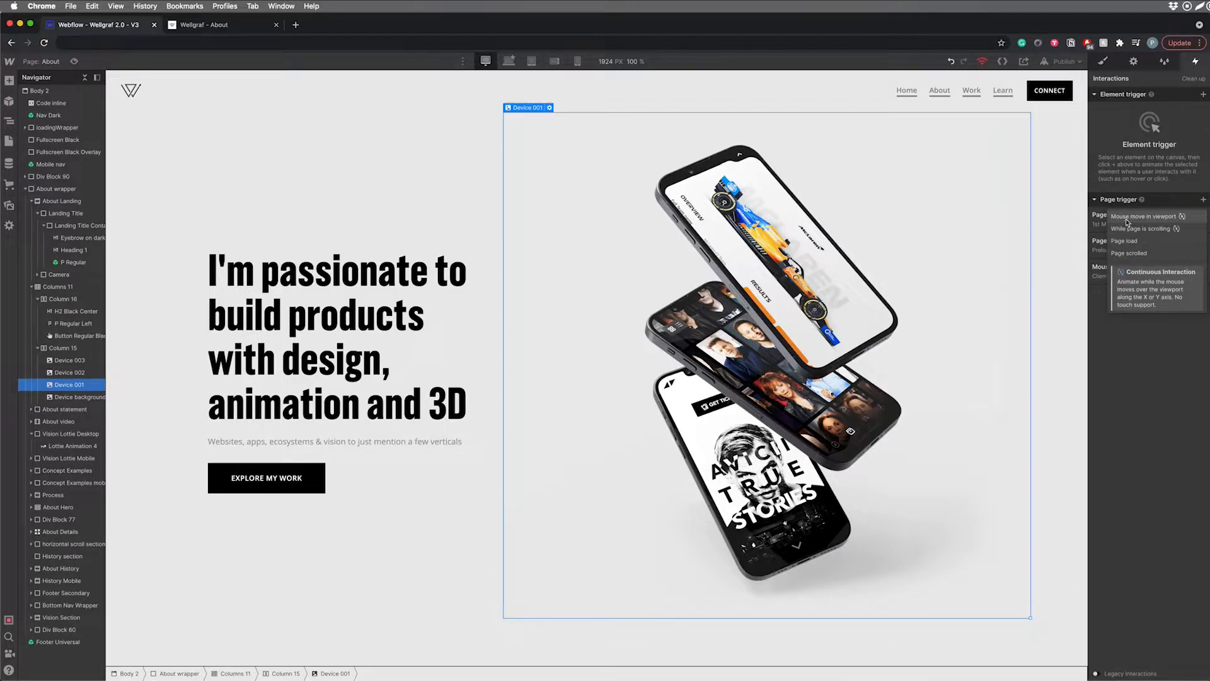
left_click(1163, 217)
Set the trigger's action to Play mouse animation and create a new animation named Devices Parallax.
left_click(1138, 158)
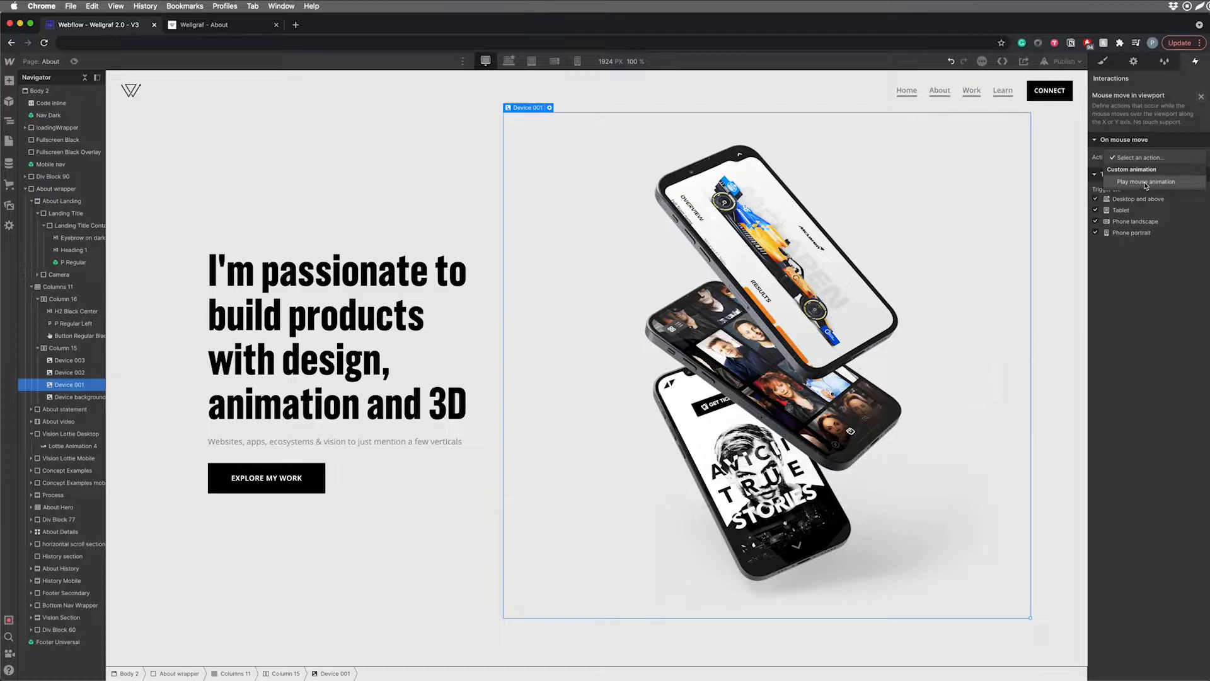
left_click(1146, 183)
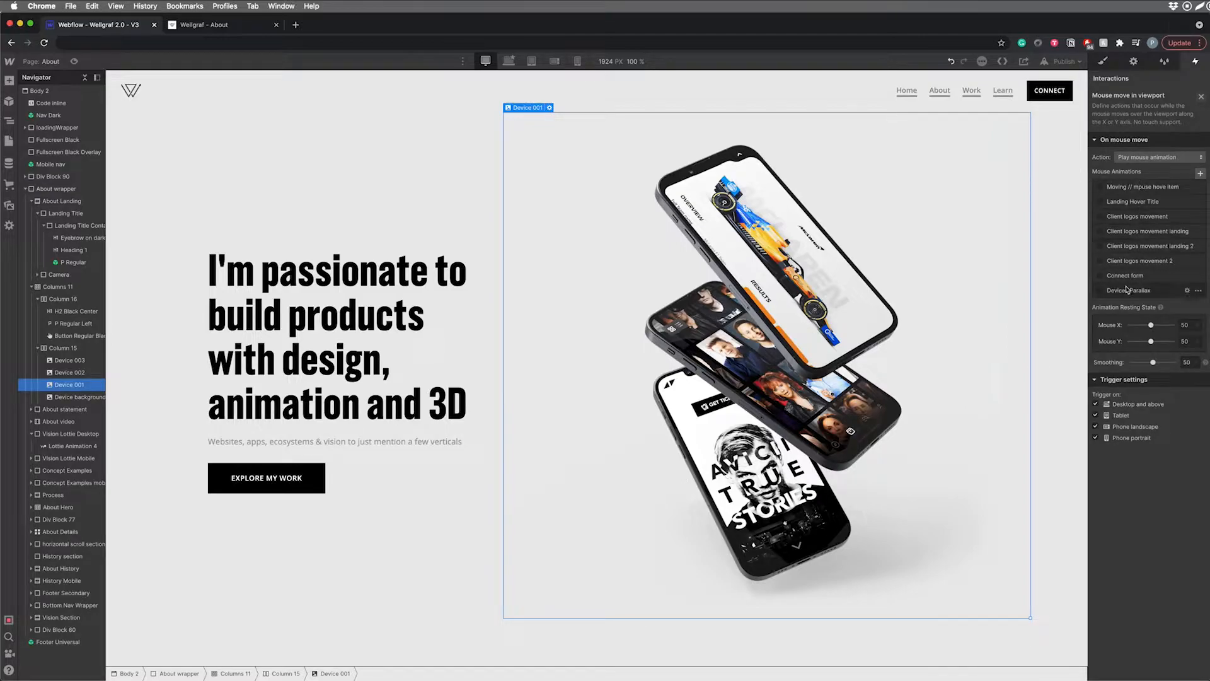
left_click(1201, 175)
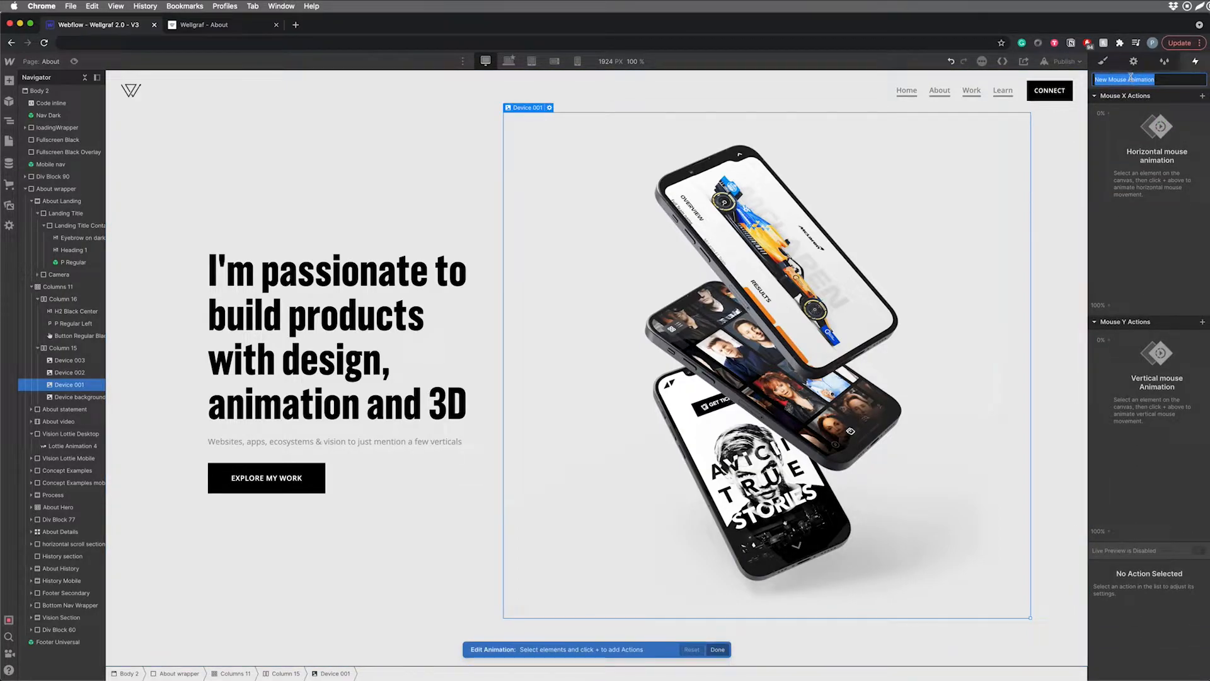
type("Devices Parallax")
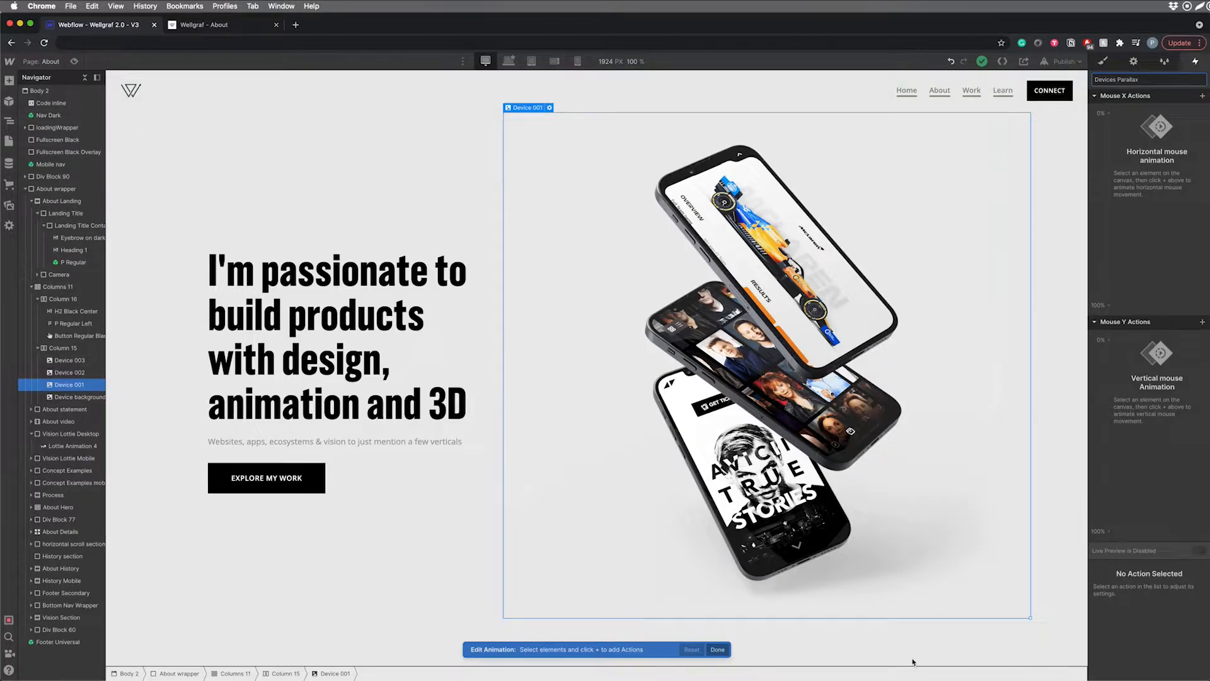
Add a Mouse X Move action for Device background and set its vertical offset at 0% to -10 px.
left_click(77, 397)
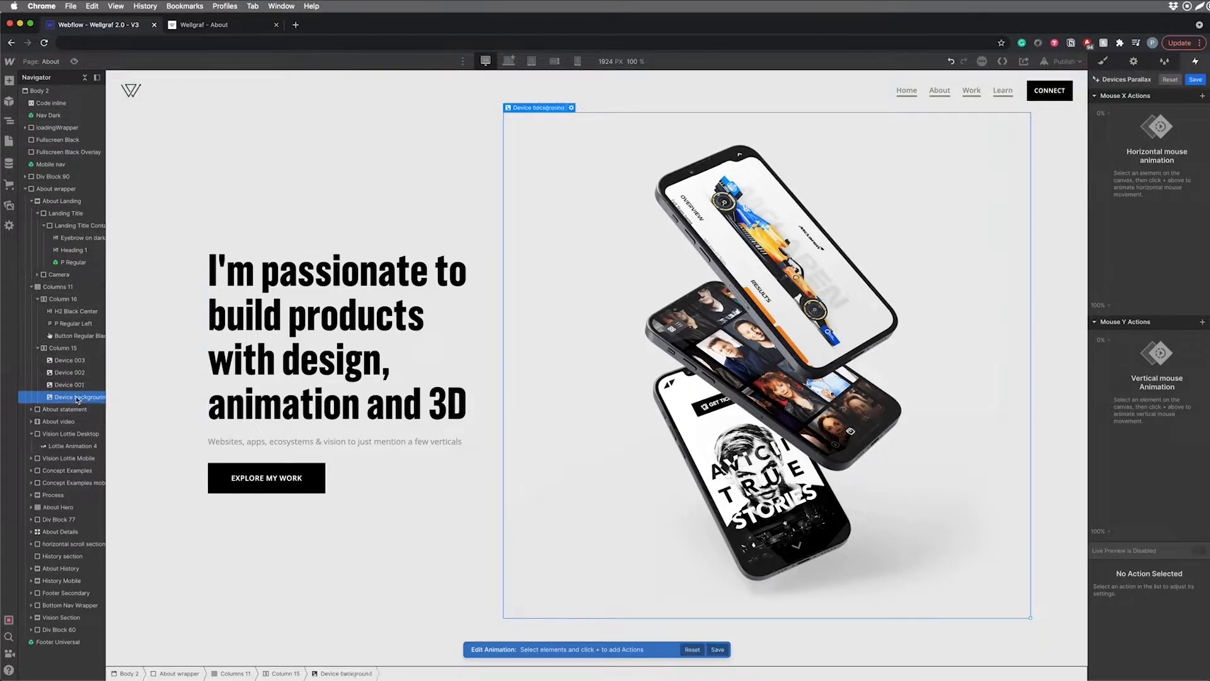
left_click(1109, 114)
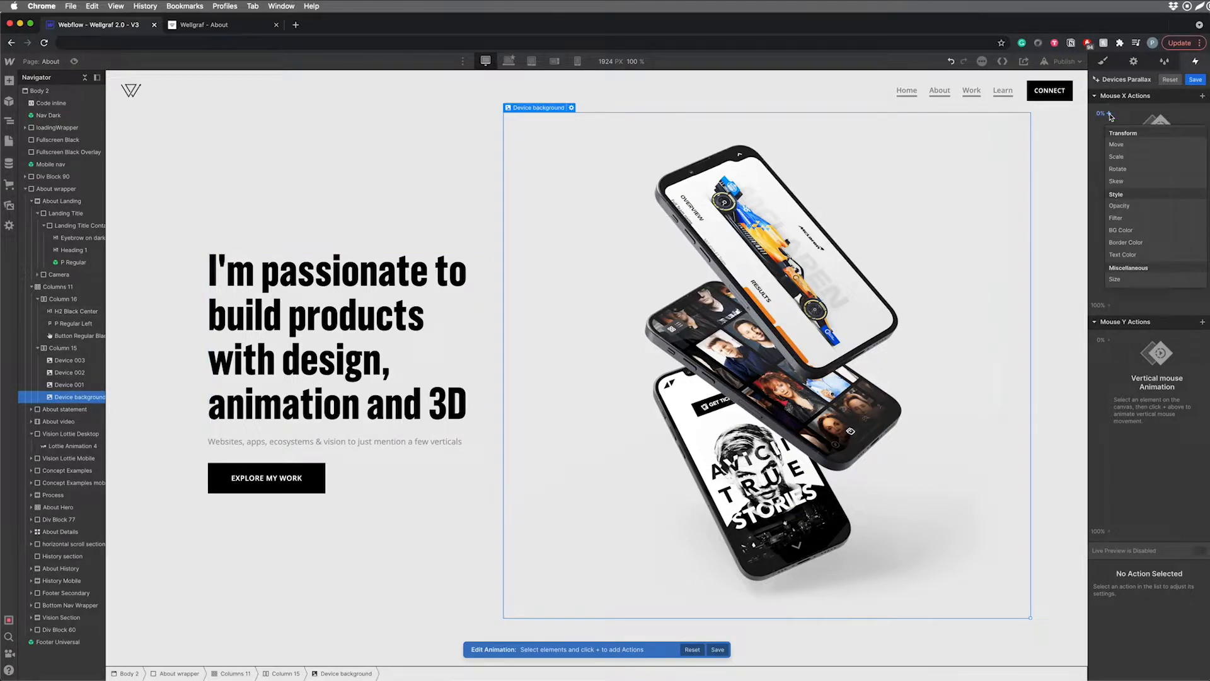
left_click(1121, 145)
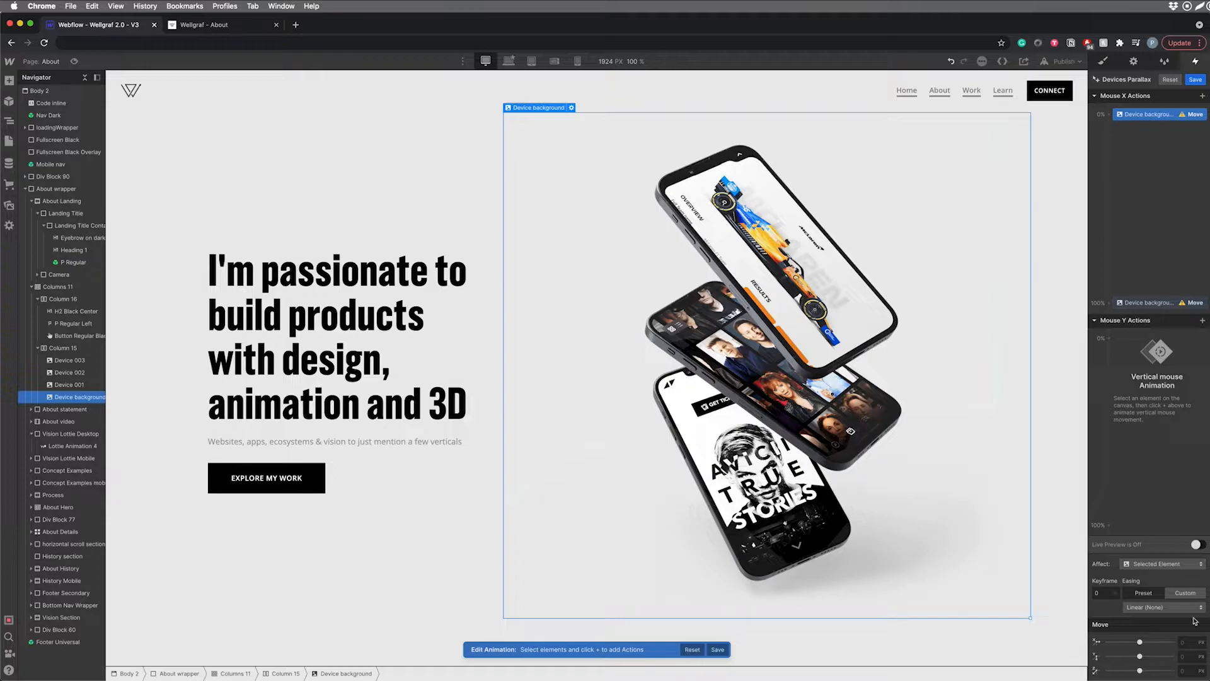
mouse_move(1139, 657)
left_mouse_down()
mouse_move(1128, 658)
mouse_move(1138, 658)
left_mouse_up()
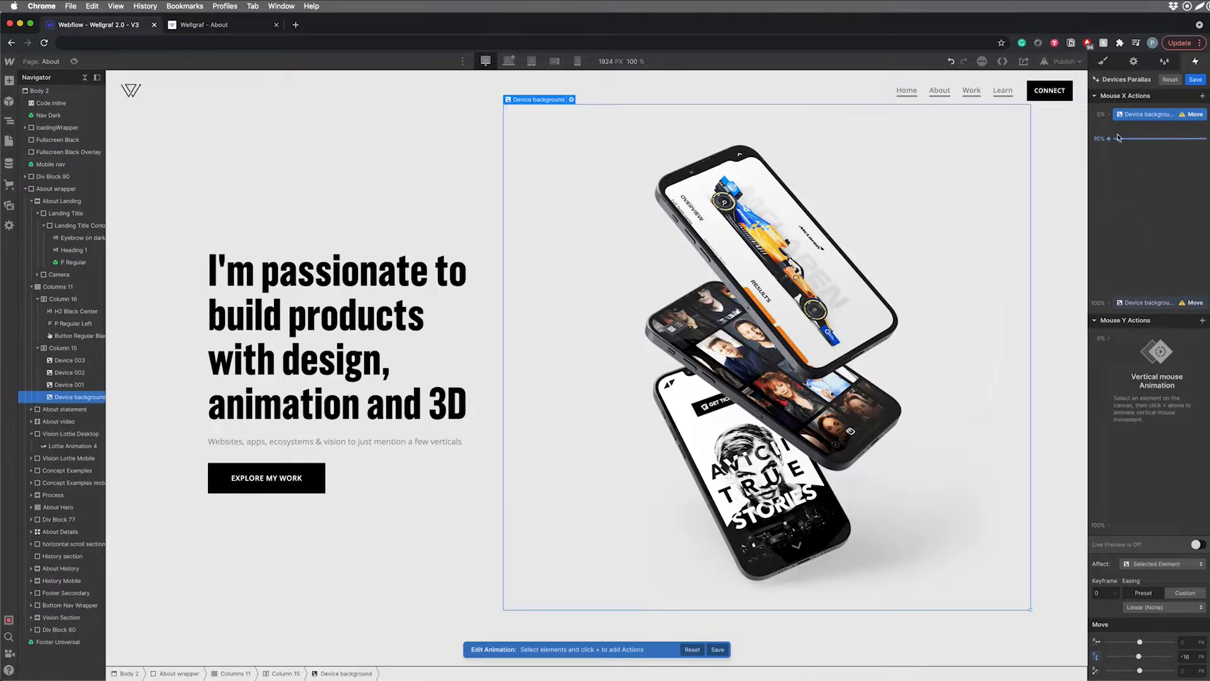
double_click(1188, 657)
type("-1")
Set Device background's vertical offset at the 100% keyframe to 10 px and check the movement in live preview.
left_click(1147, 305)
left_click(1144, 304)
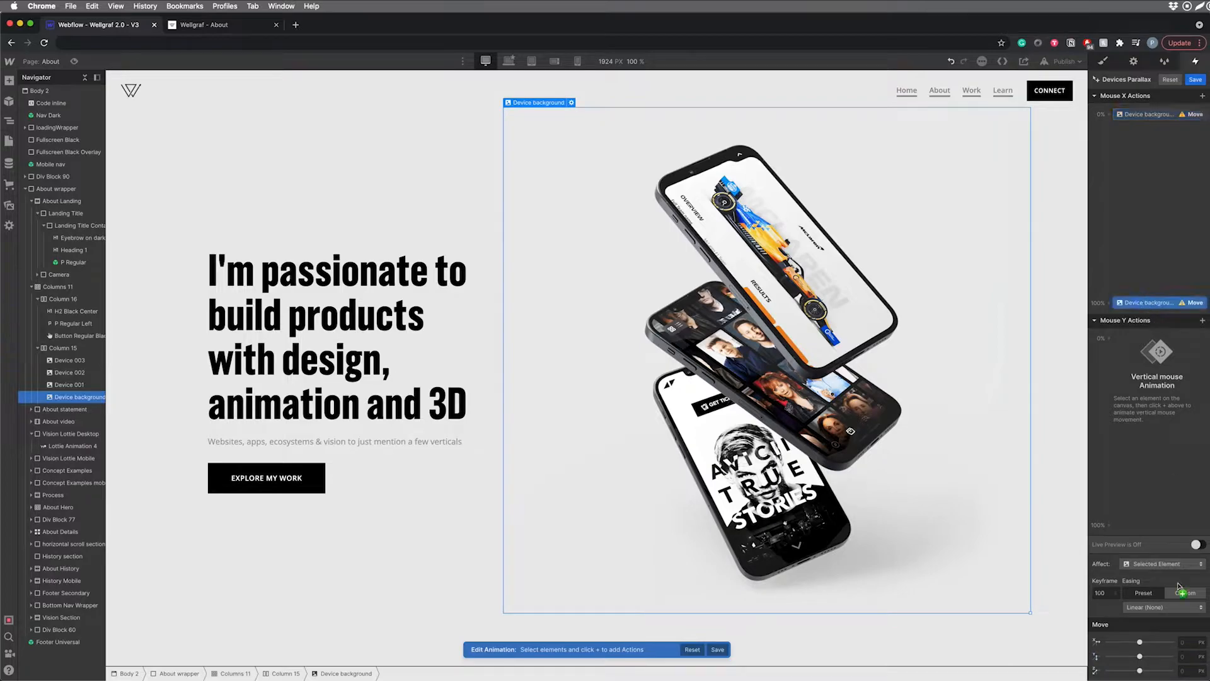
left_click(1186, 657)
type("10")
left_click(1198, 545)
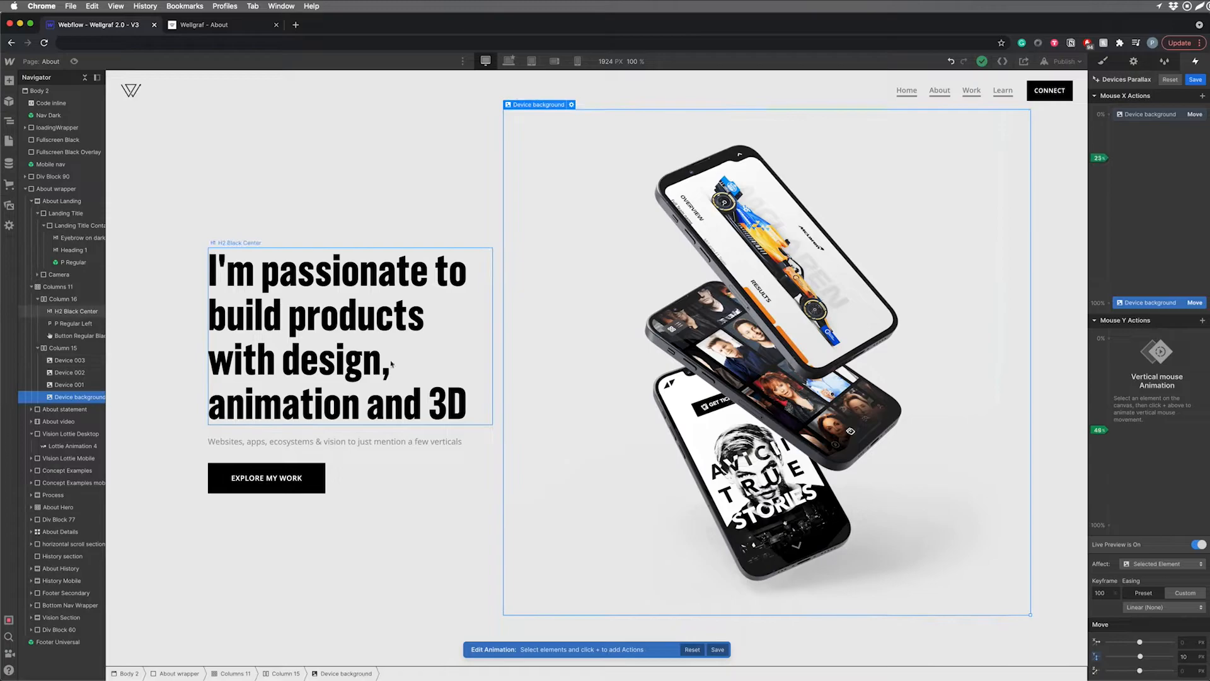
left_click(1198, 544)
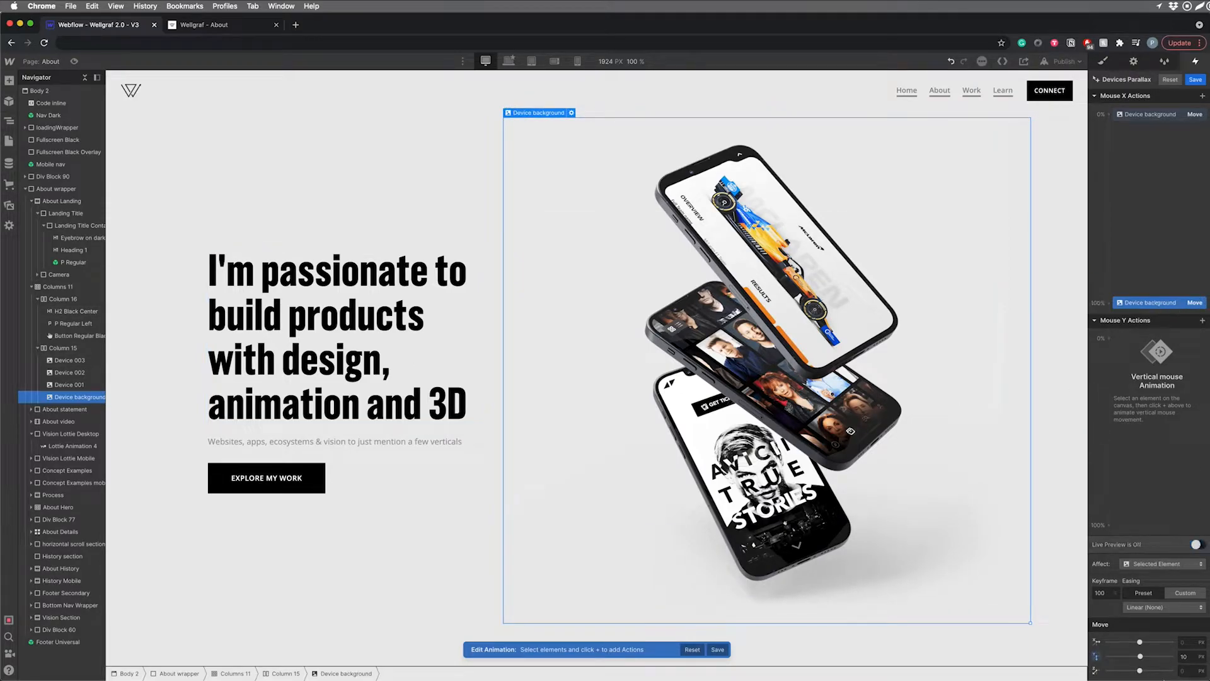
Clear Device background's vertical offset at the 100% keyframe and set its horizontal offset to 10 px instead.
left_click(1188, 657)
type("0")
key("Tab")
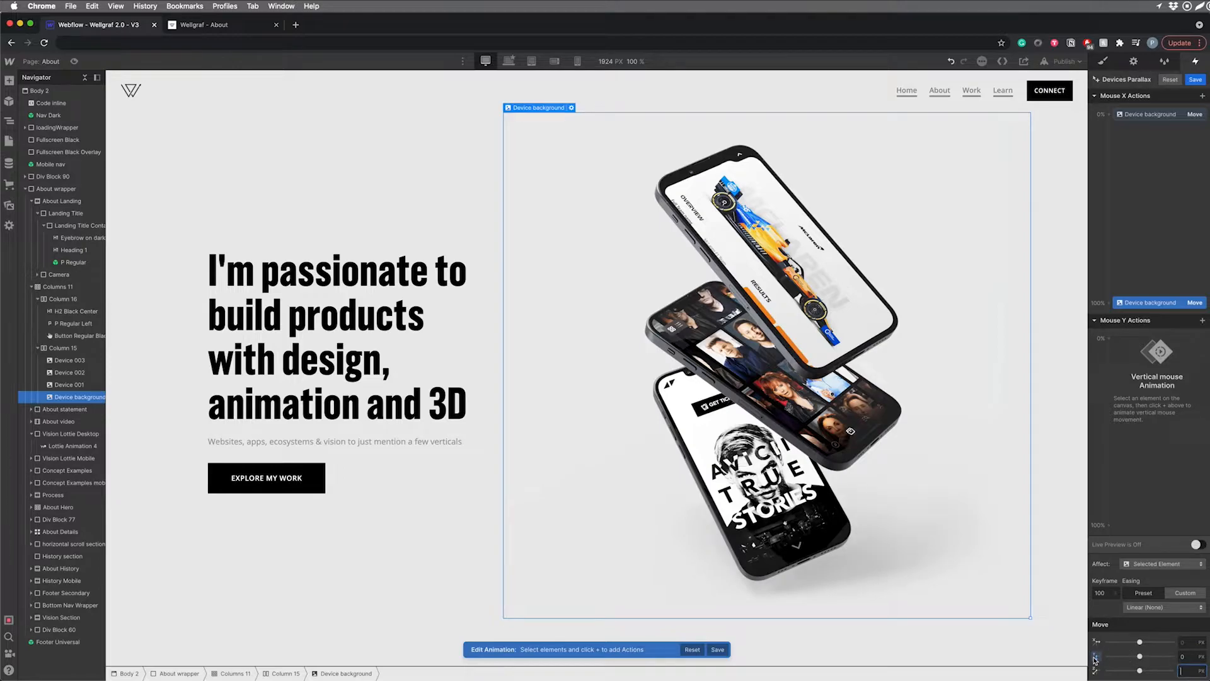
left_click(1098, 659, "alt")
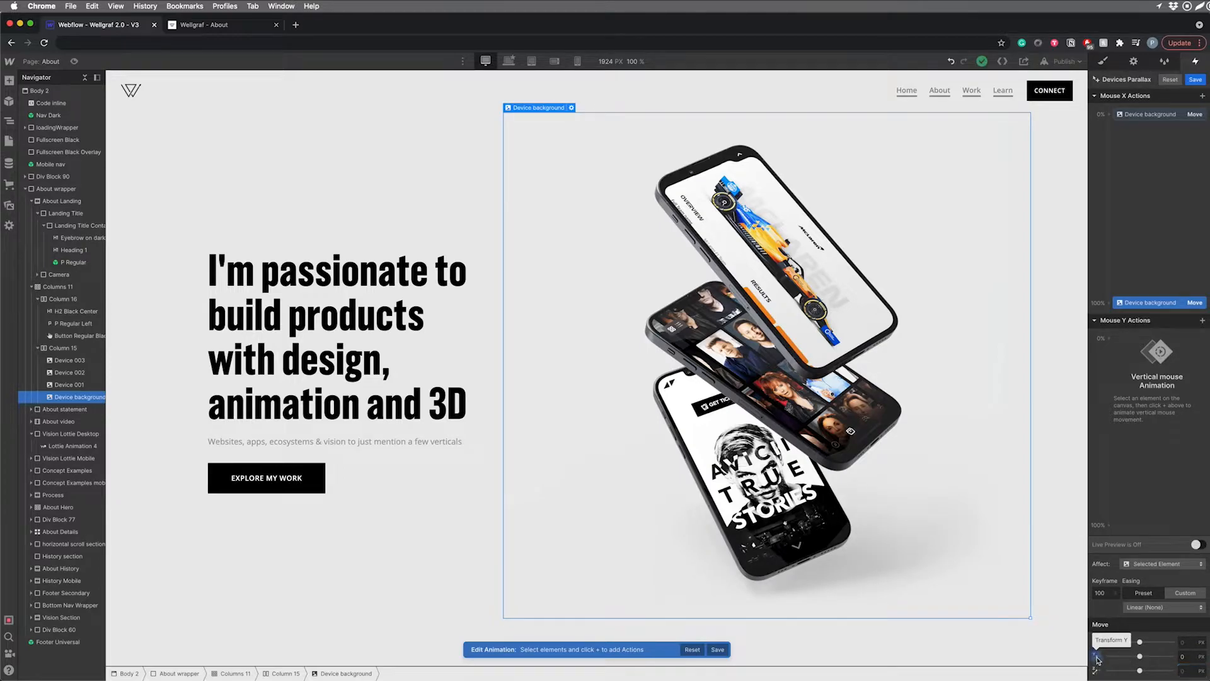
left_click(1188, 643)
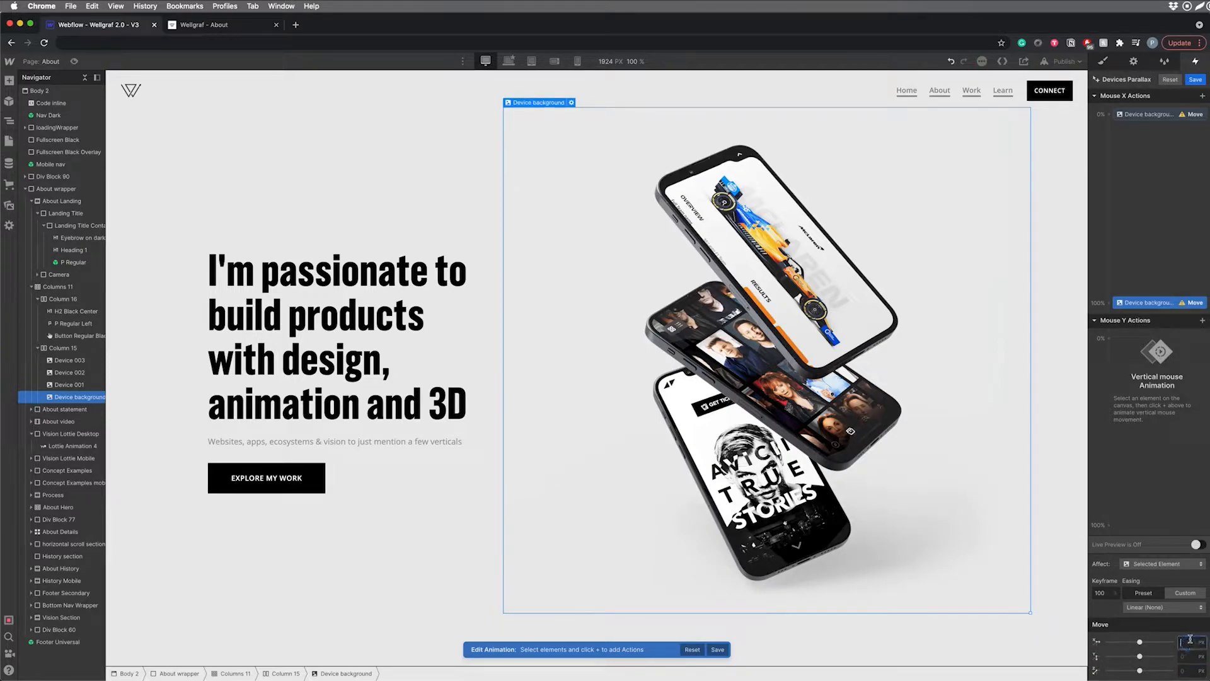
key("Tab")
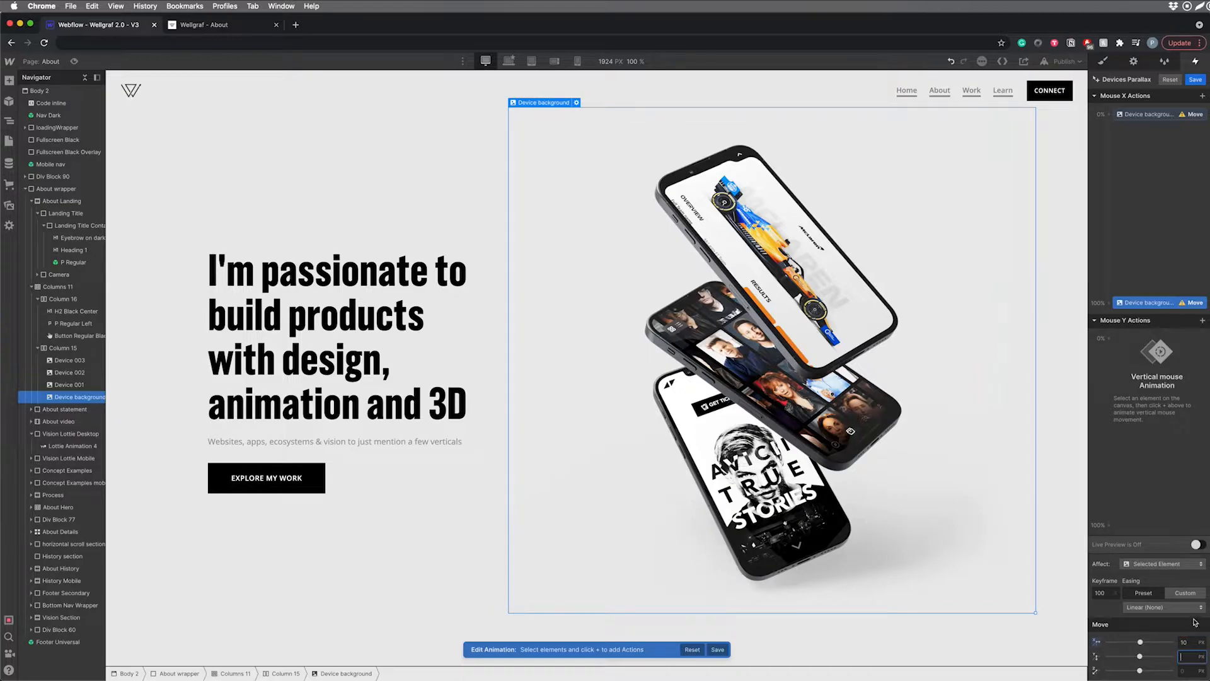
Replace Device background's vertical offset at the 0% keyframe with a horizontal one of -10 px and preview the movement live.
left_click(1143, 114)
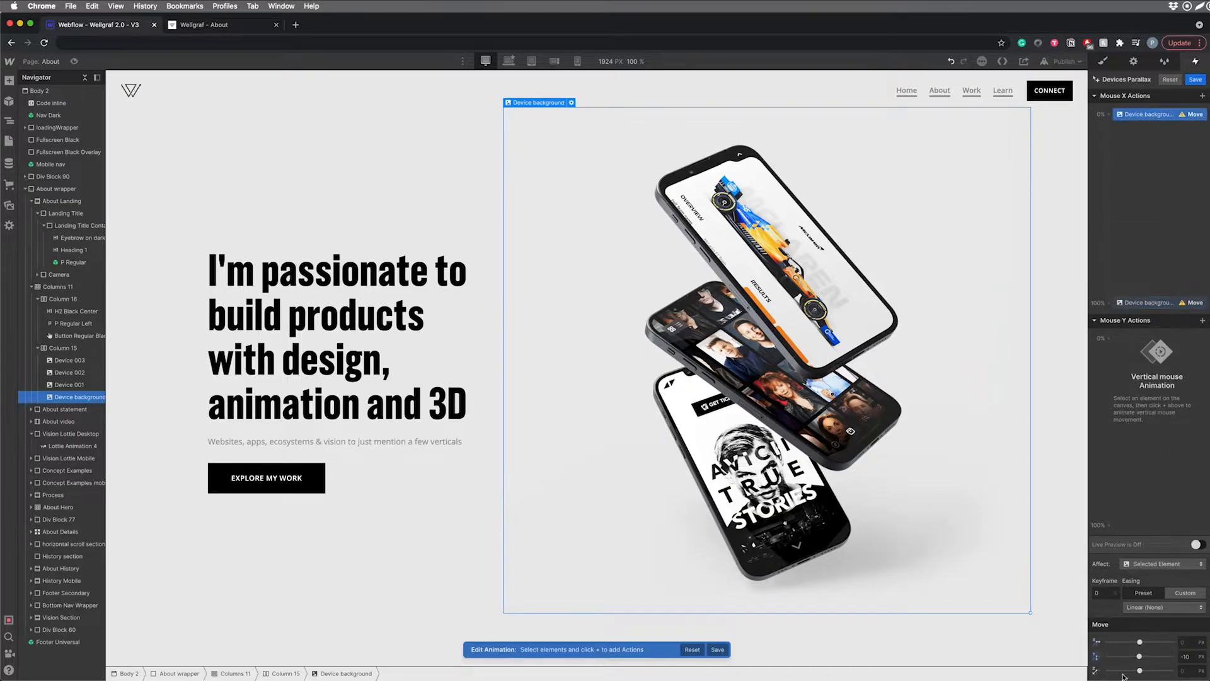
left_click(1188, 641)
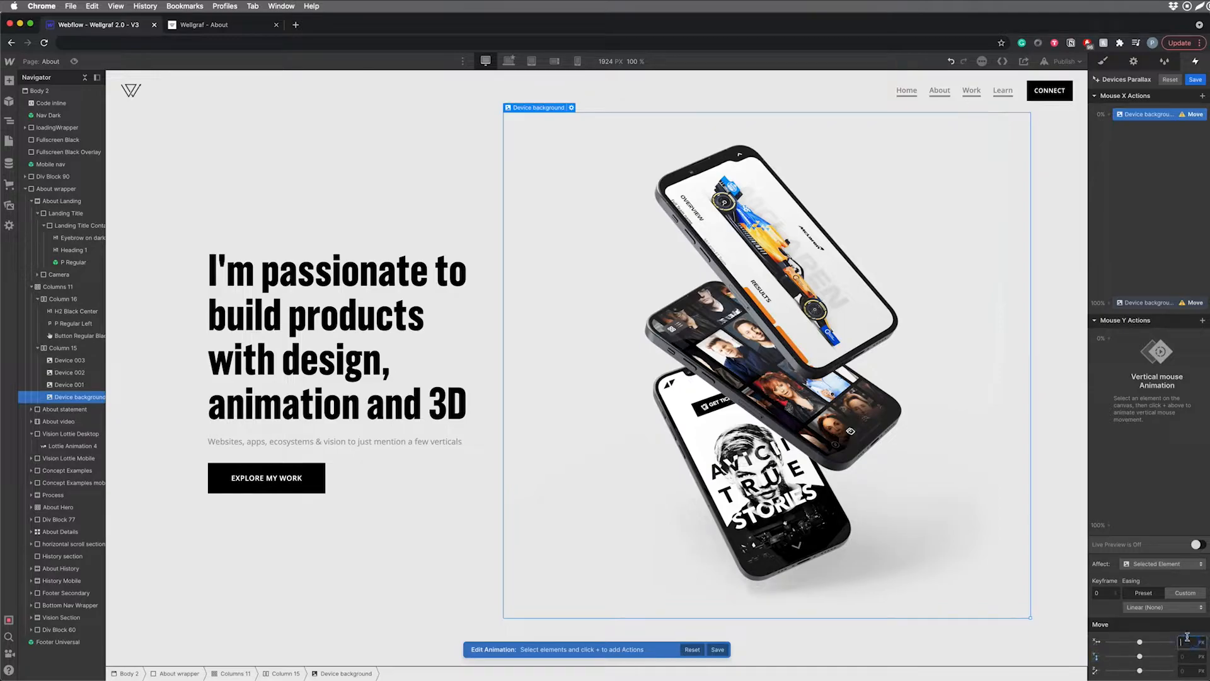
key("Tab")
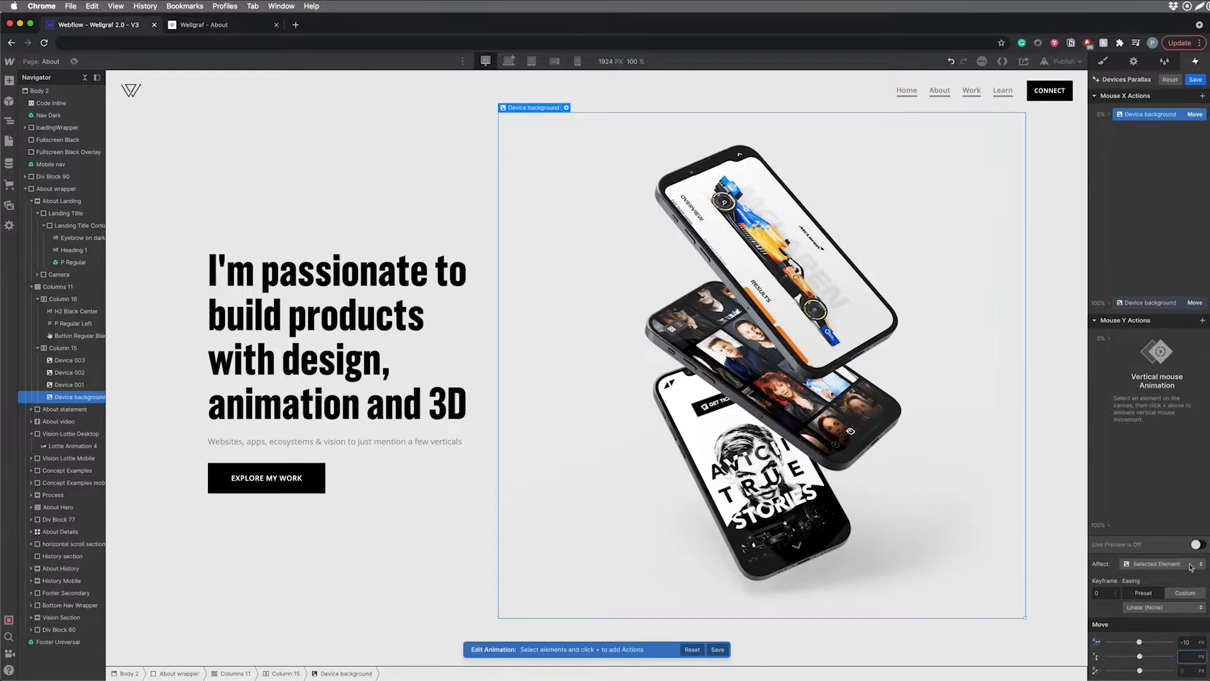
left_click(1196, 545)
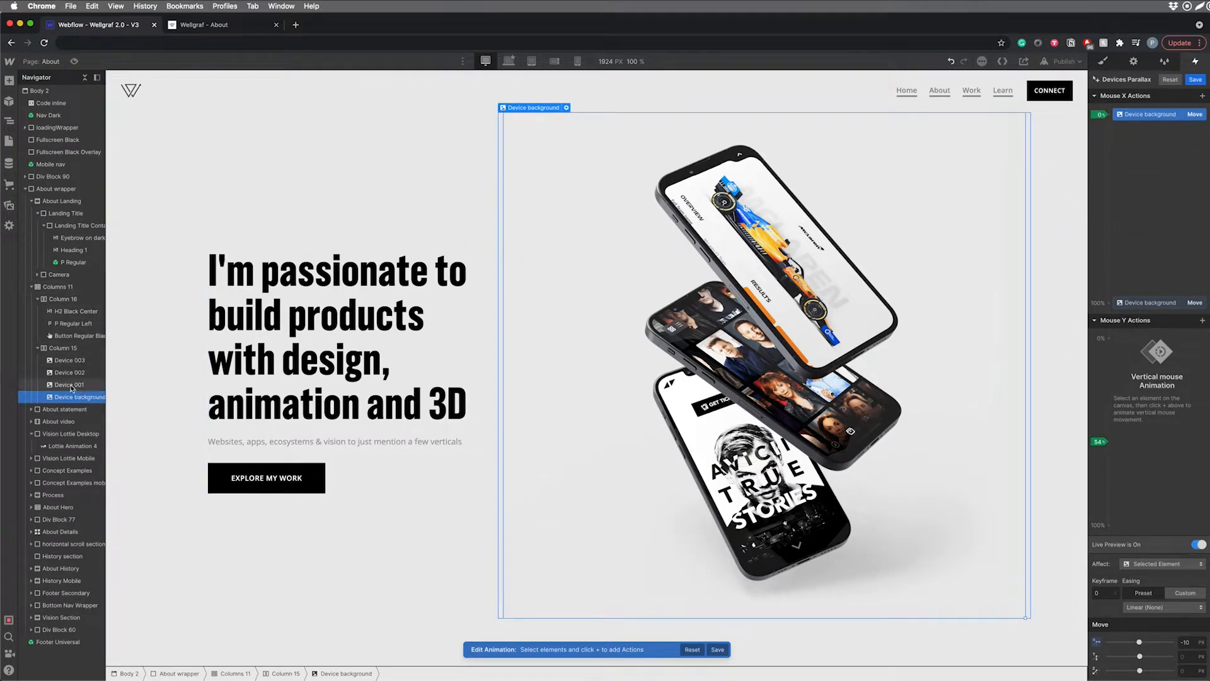
Add a Mouse X Move action for Device 001 at 0% with a horizontal offset of 20 px.
left_click(80, 385)
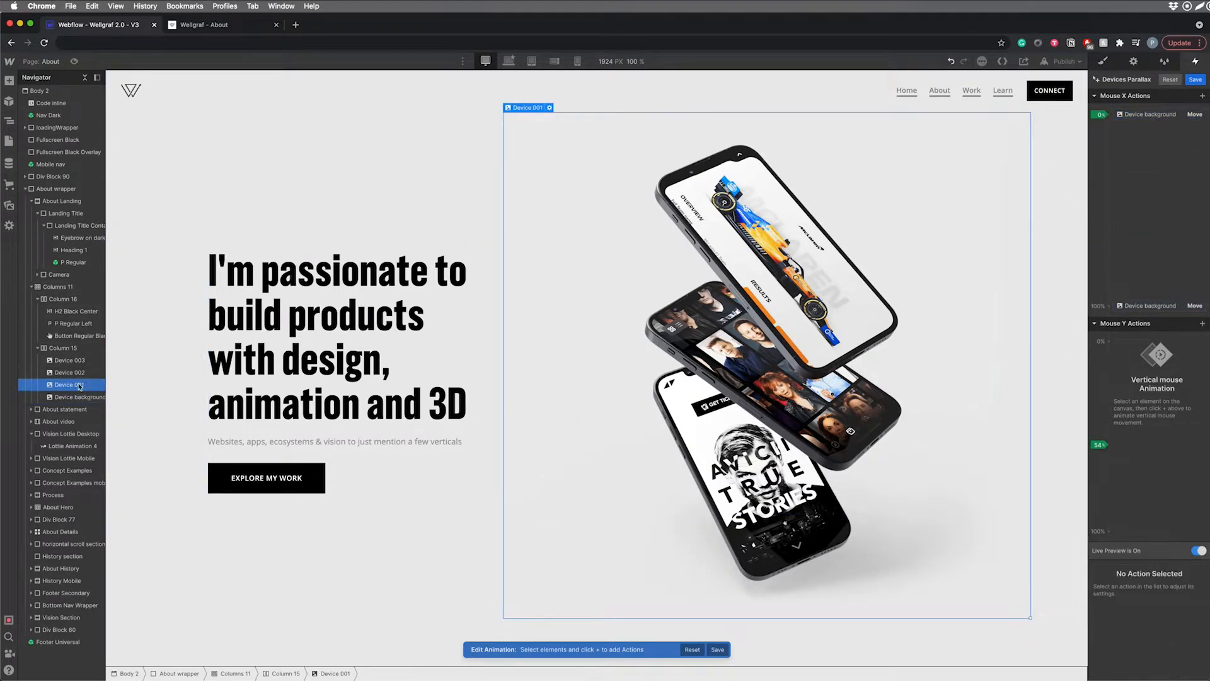
left_click(1109, 114)
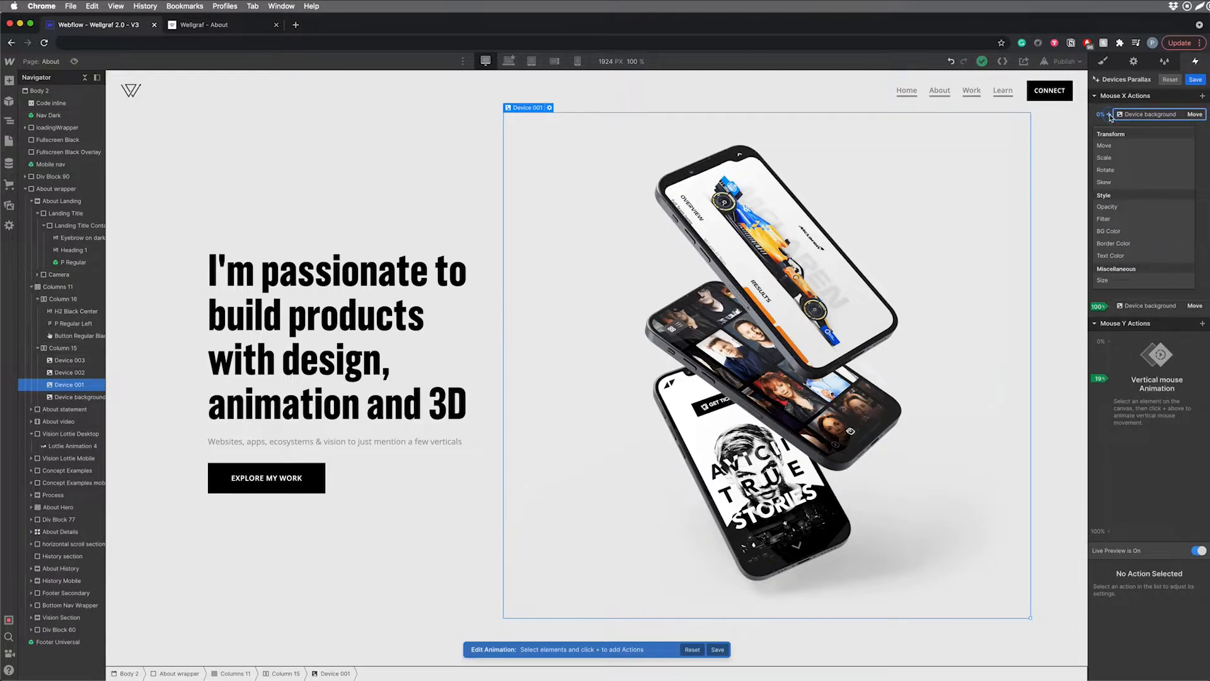
left_click(1106, 146)
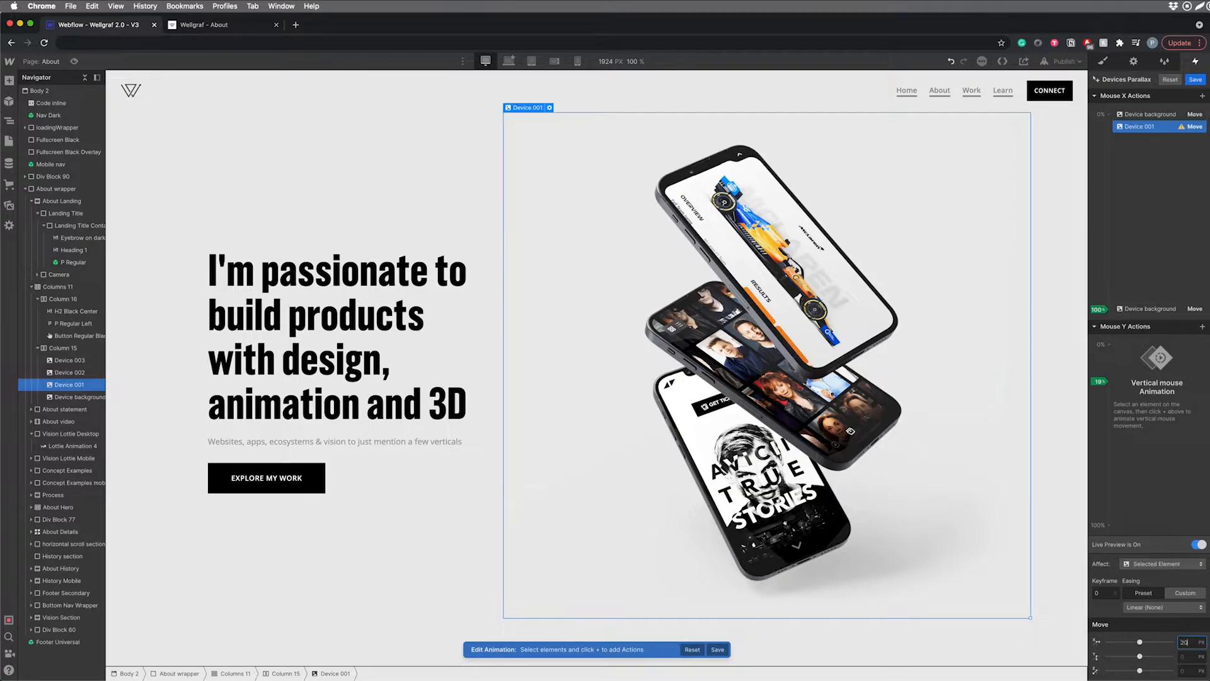
key("Tab")
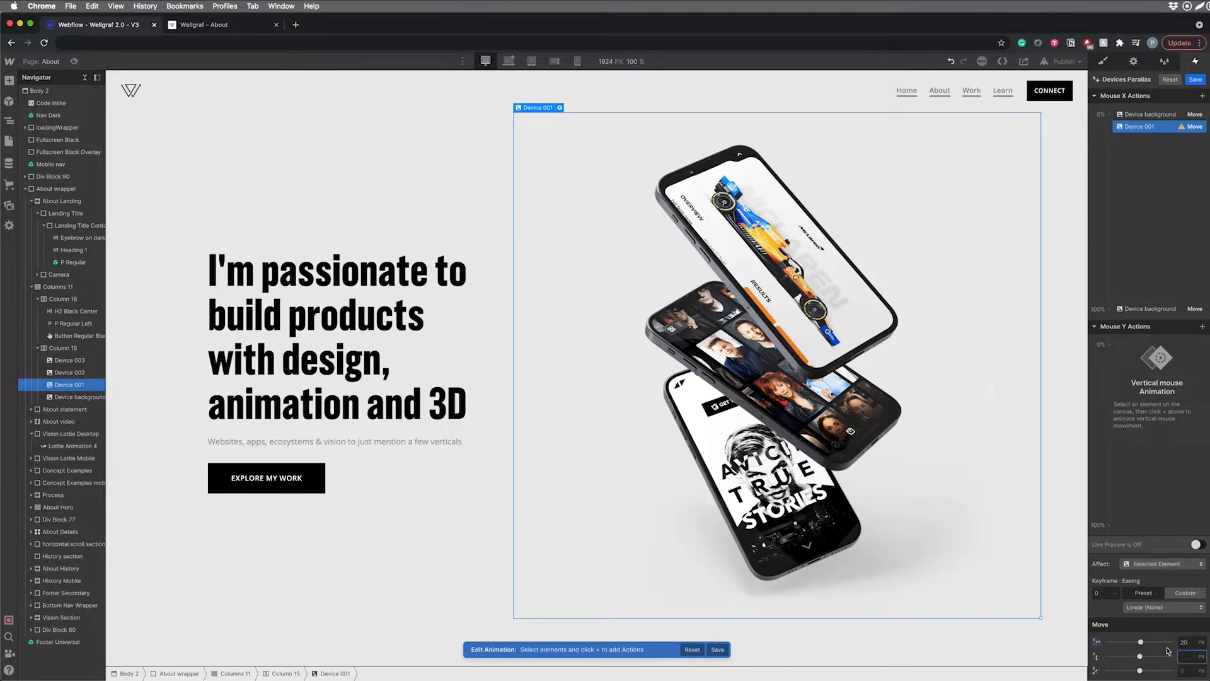
Set Device 001's horizontal offset at 0% to -20 px, add its Move action of 20 px at 100%, and preview the movement live.
left_click(1191, 643)
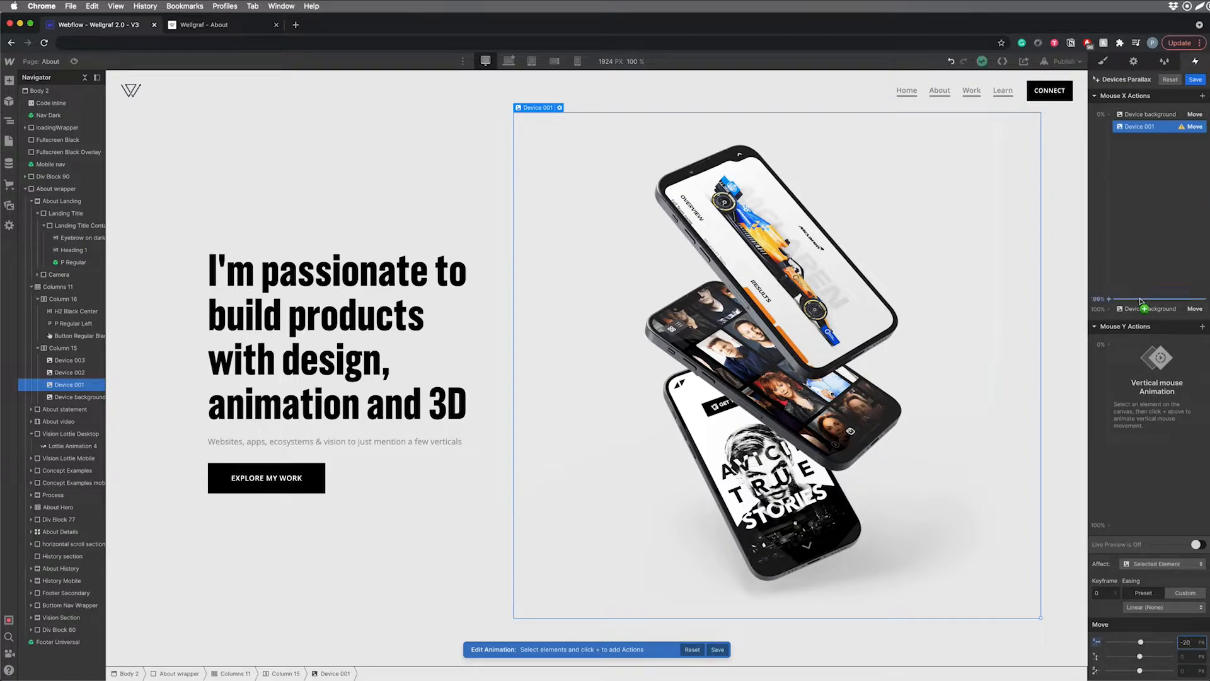
left_click(1111, 312)
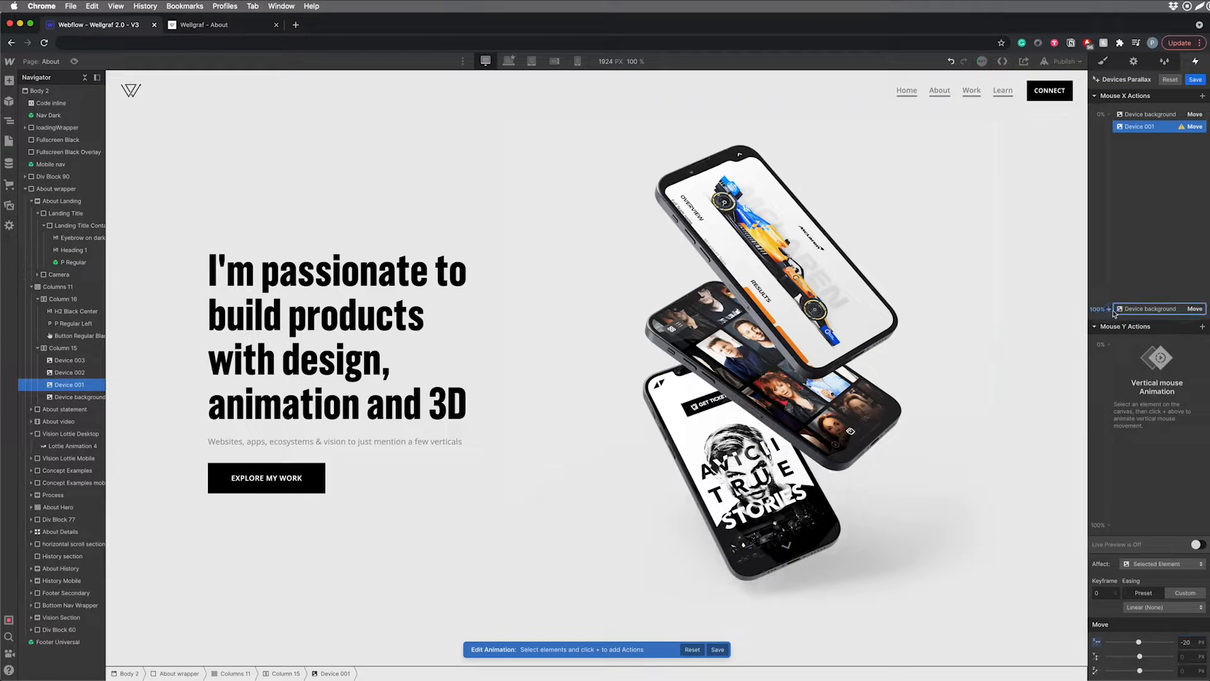
left_click(1125, 343)
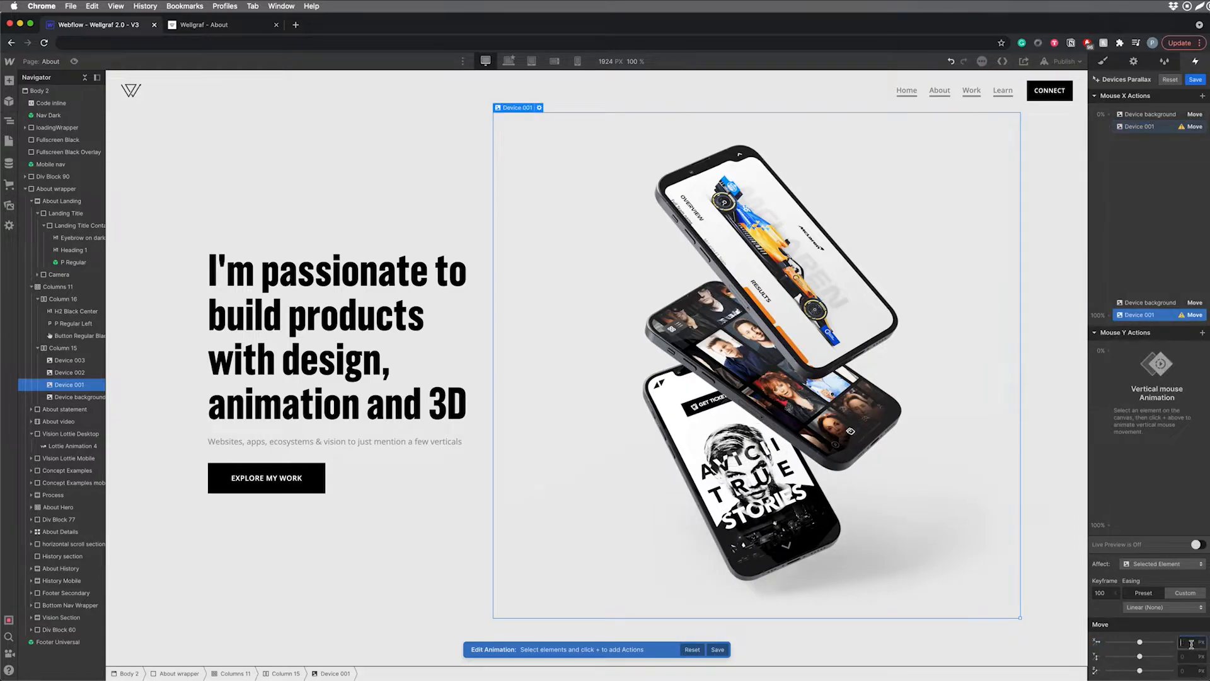
key("Return")
left_click(1197, 544)
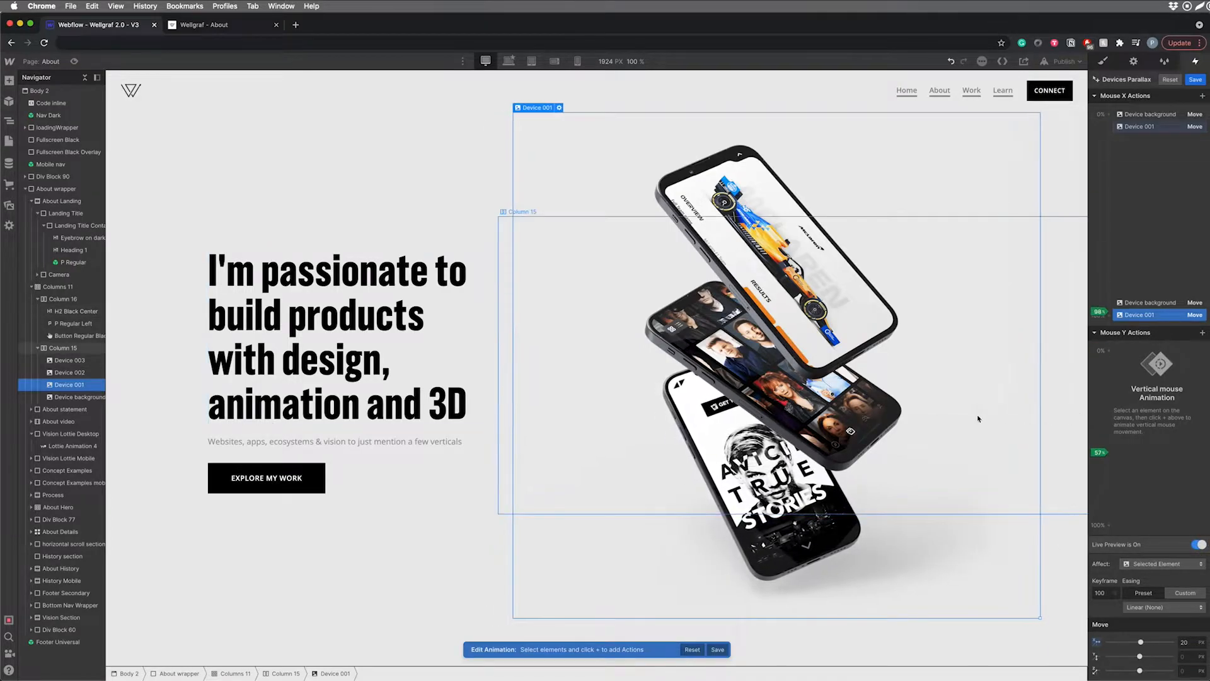
Add a Mouse X Move action for Device 002 at 0% with a horizontal offset of -30 px.
left_click(69, 372)
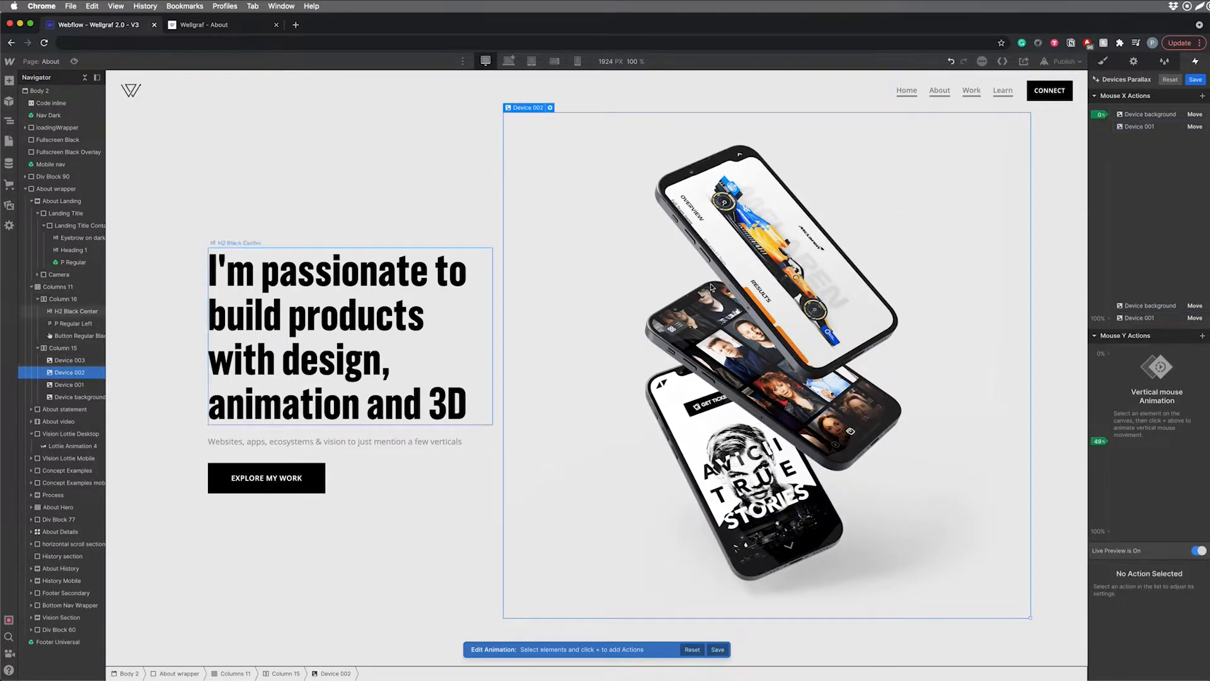
left_click(1109, 115)
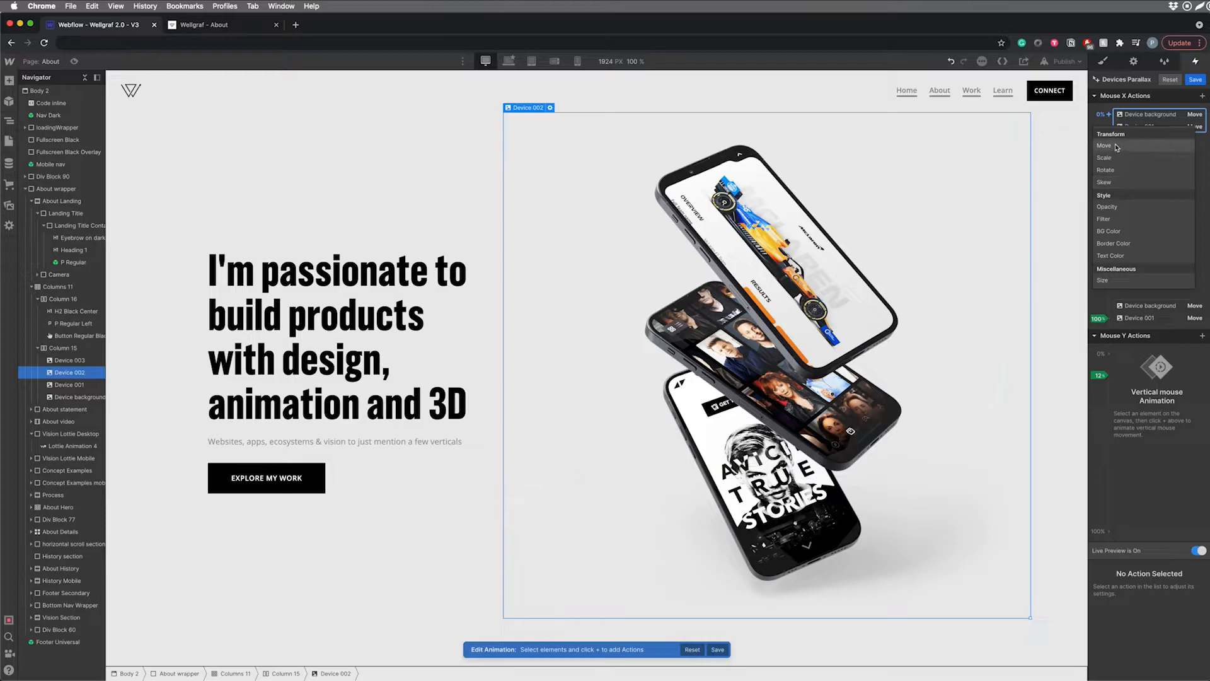
left_click(1111, 149)
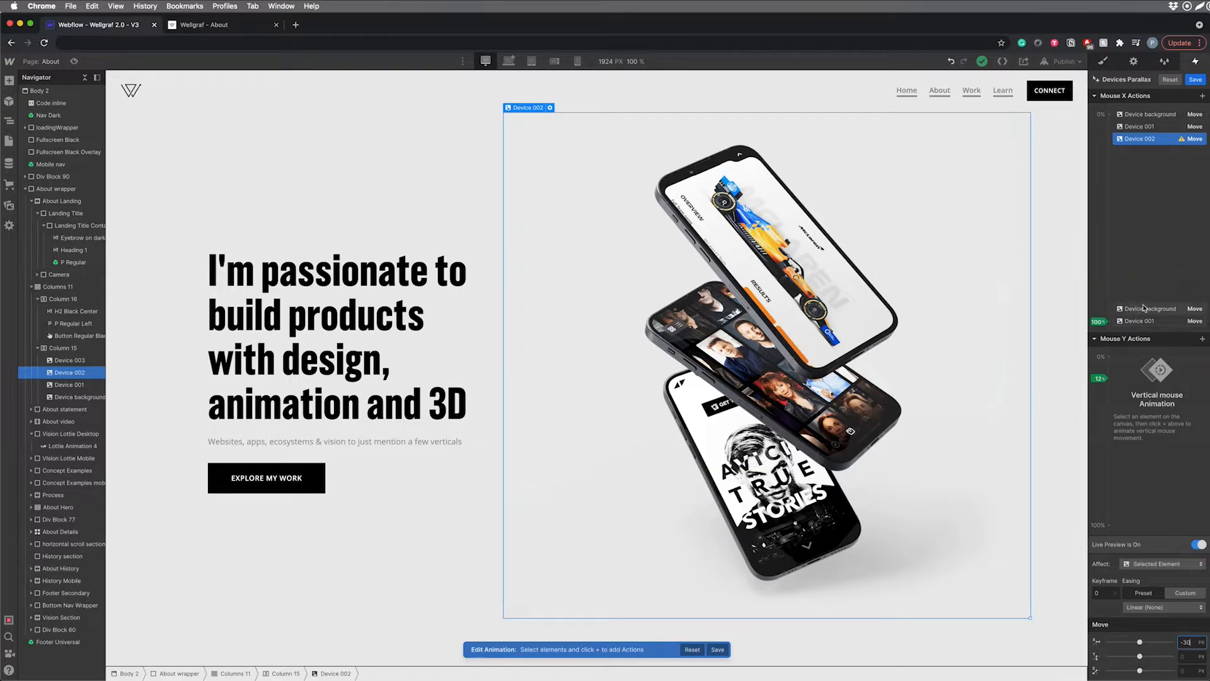
Add a Mouse X Move action for Device 002 at 100% with a 30 px horizontal offset and check it in live preview.
left_click(1110, 324)
left_click(1111, 325)
left_click(1111, 325)
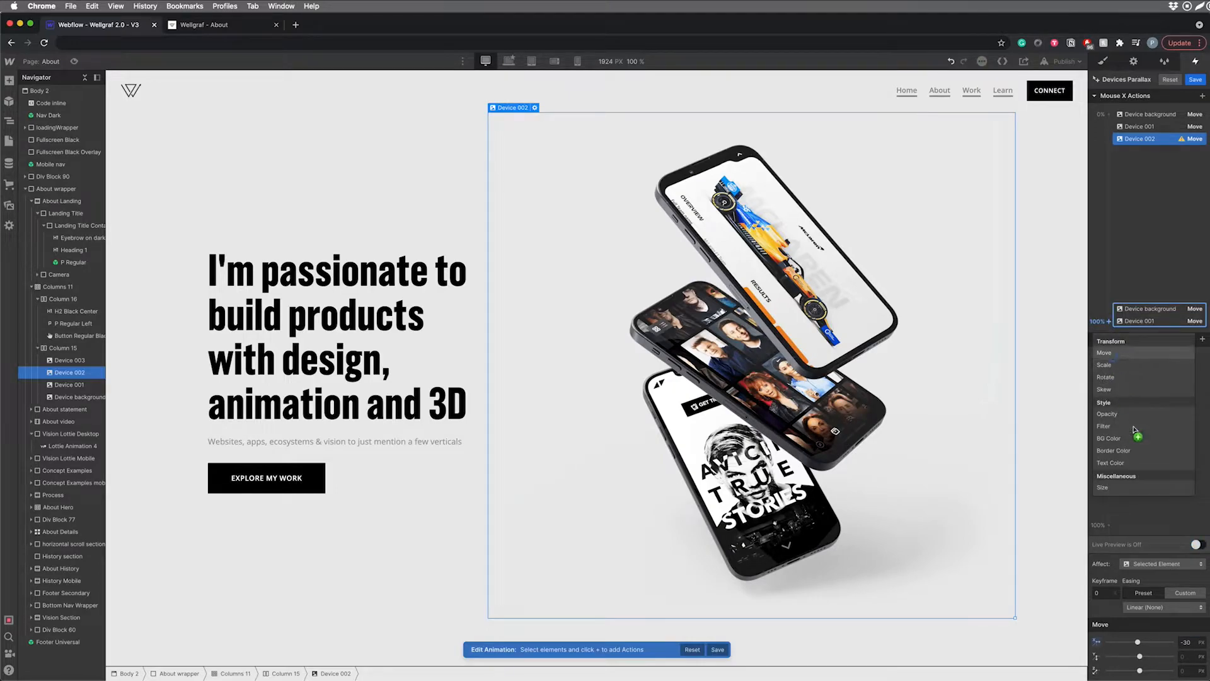
left_click(1105, 353)
key("Tab")
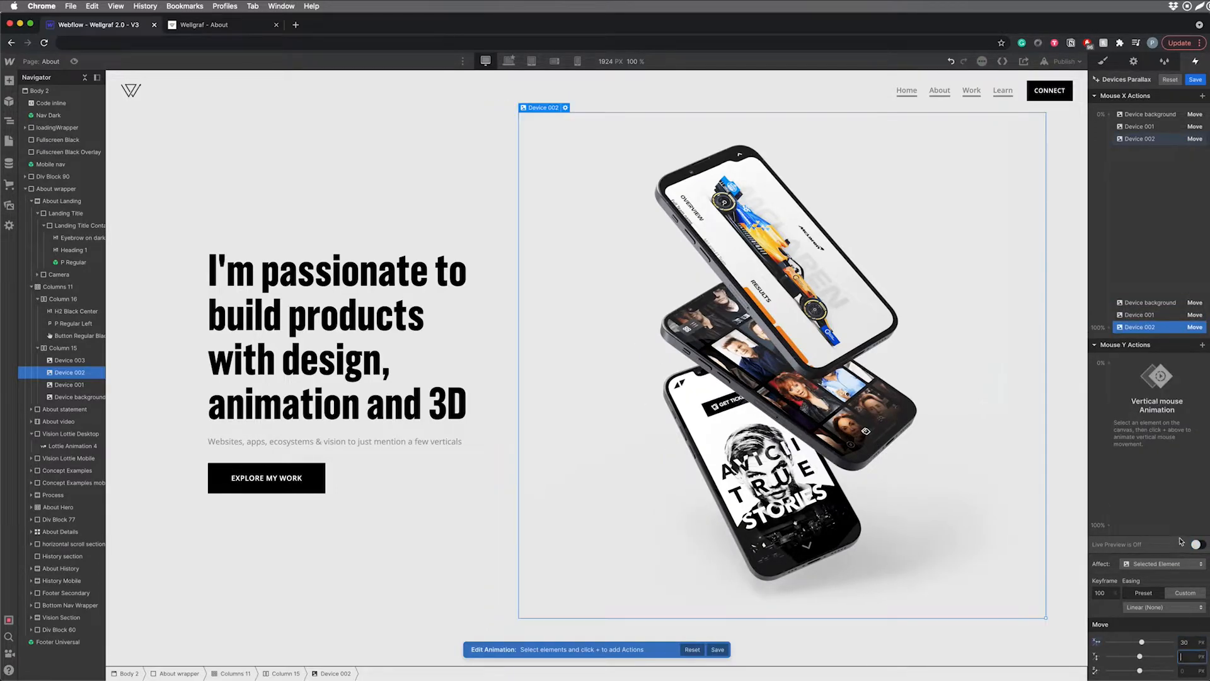
left_click(1196, 544)
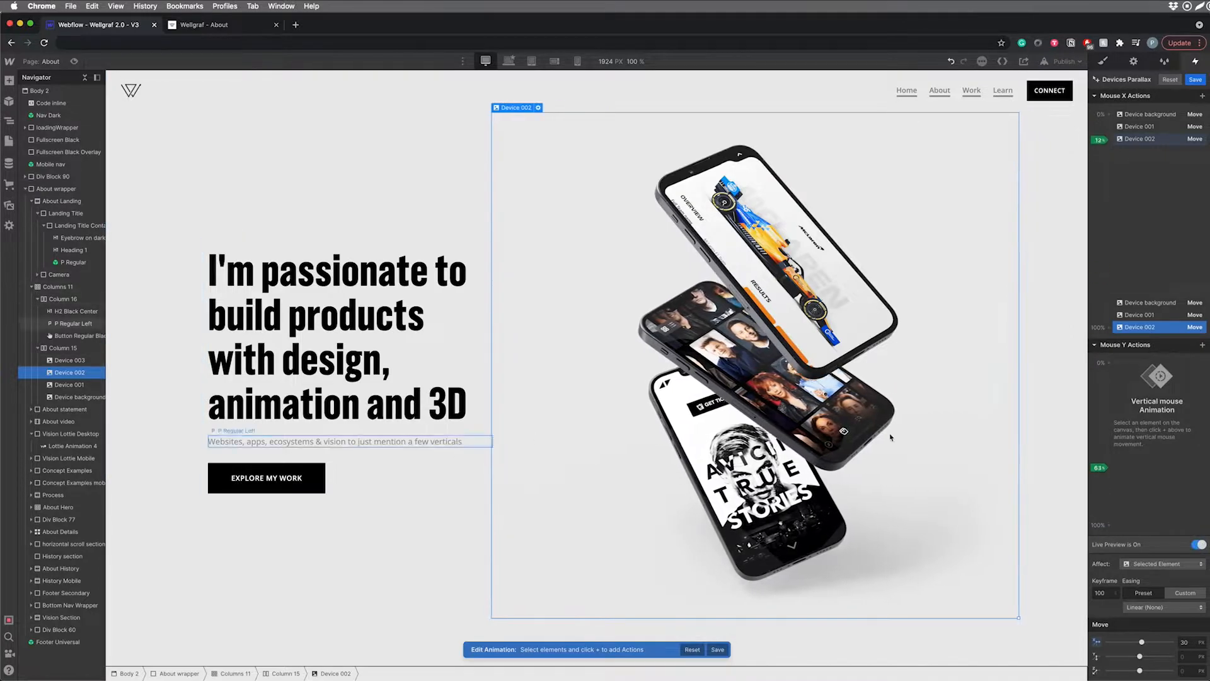
Add a Mouse X Move action for Device 003 at 0% with a horizontal offset of -40 px.
left_click(77, 362)
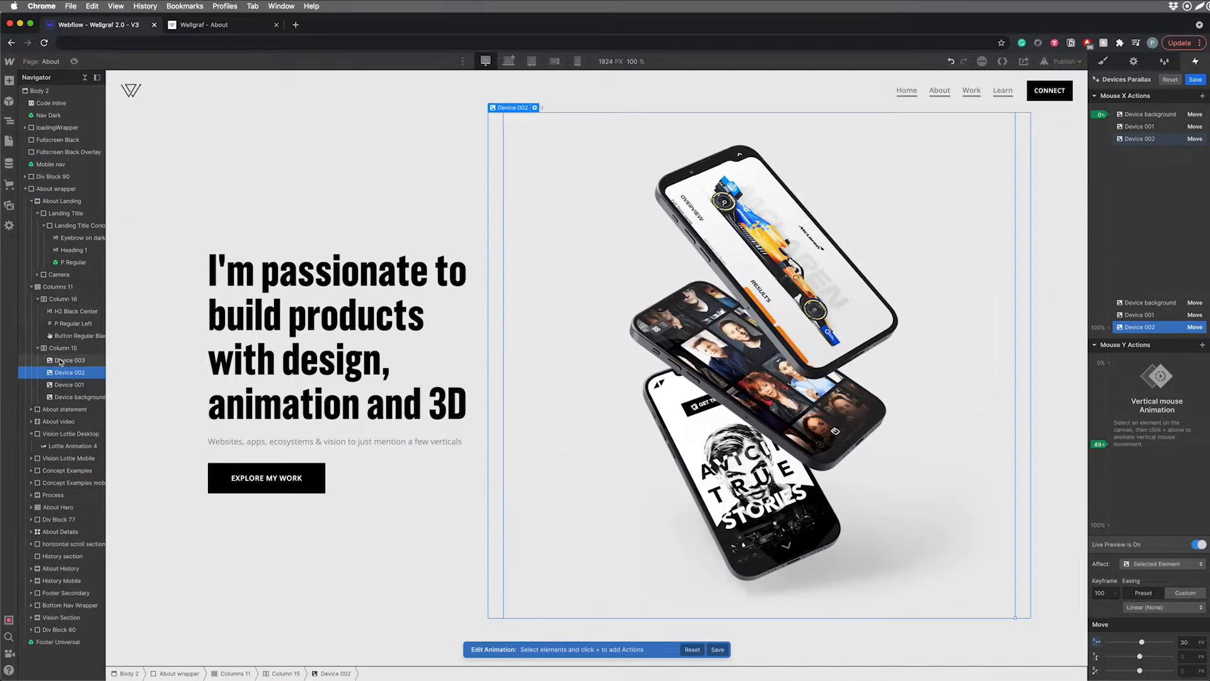
left_click(1108, 115)
left_click(1104, 146)
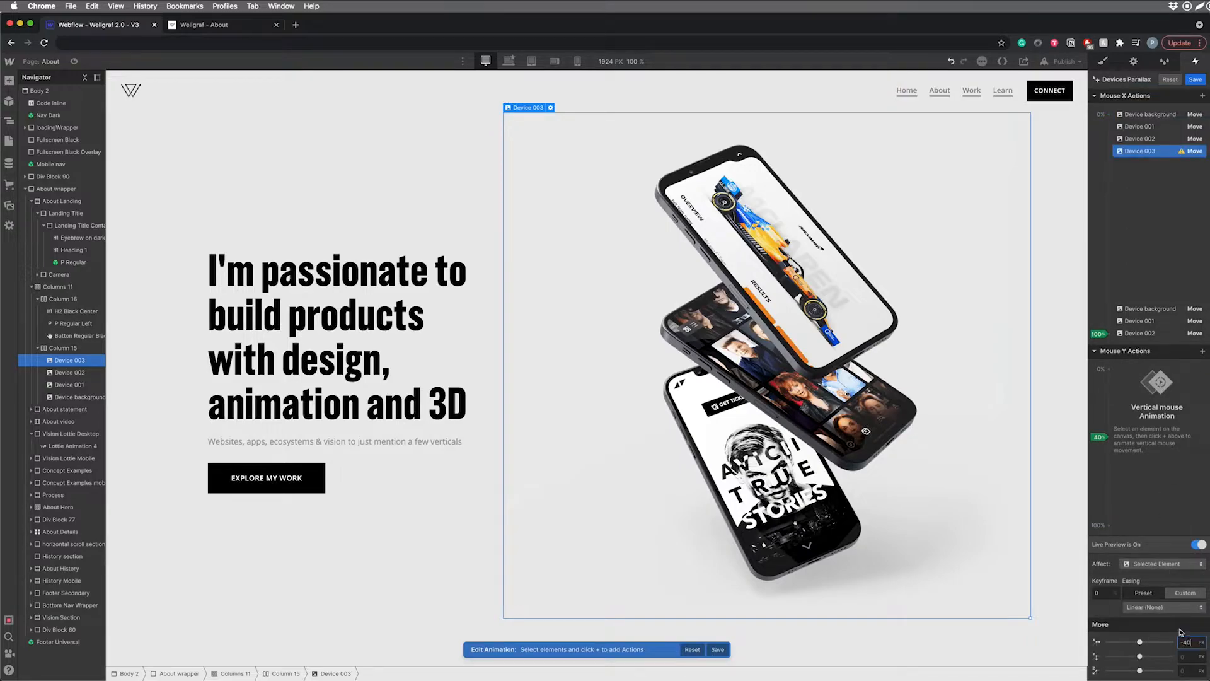
Add a Mouse X Move action at 100% with a 40 px horizontal offset and assign Device 003 as its target.
left_click(1109, 337)
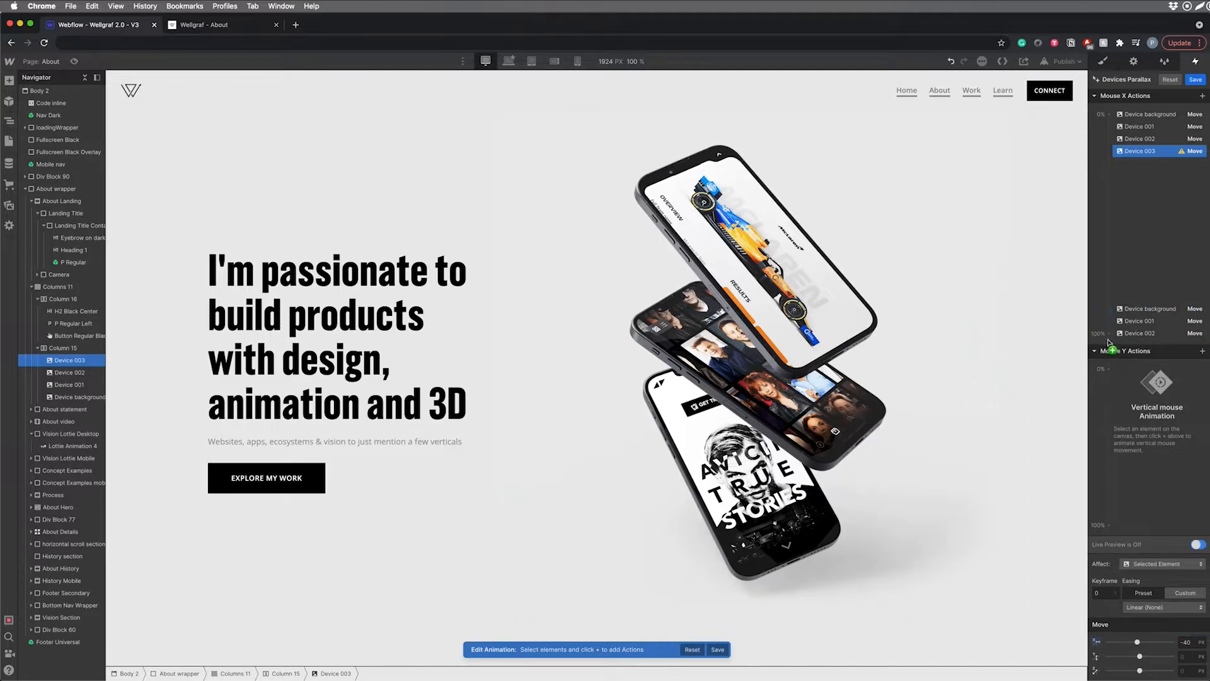
left_click(1106, 368)
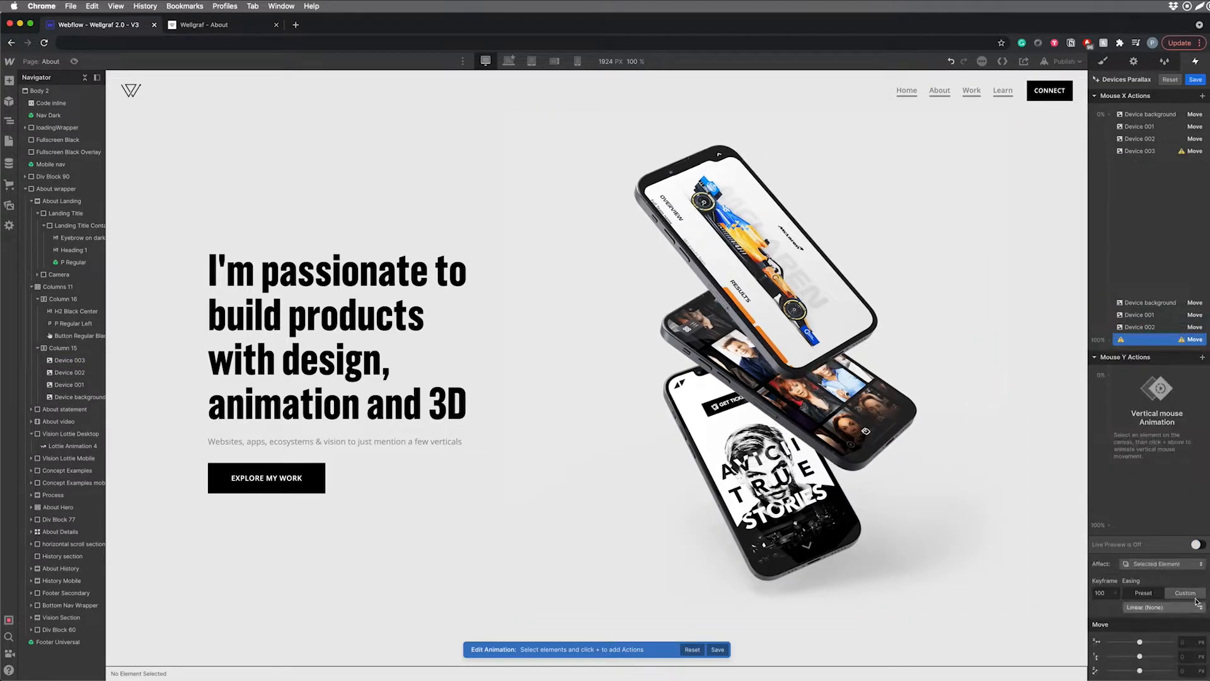
left_click(1199, 544)
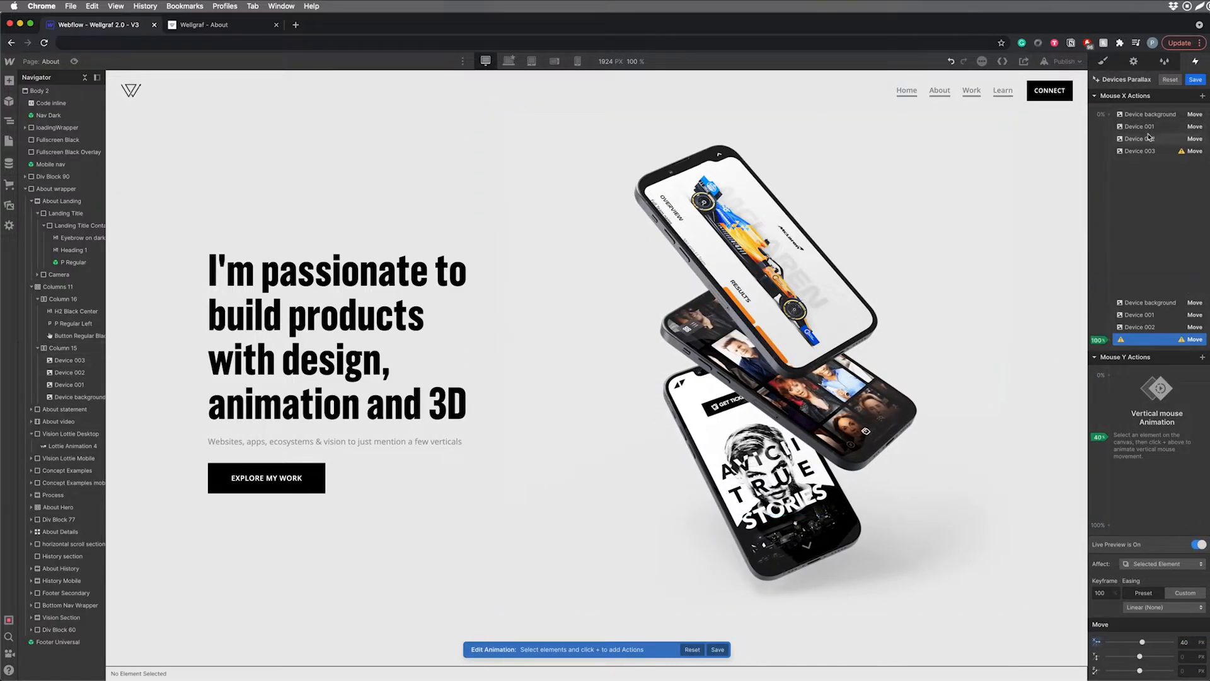
left_click(1164, 152)
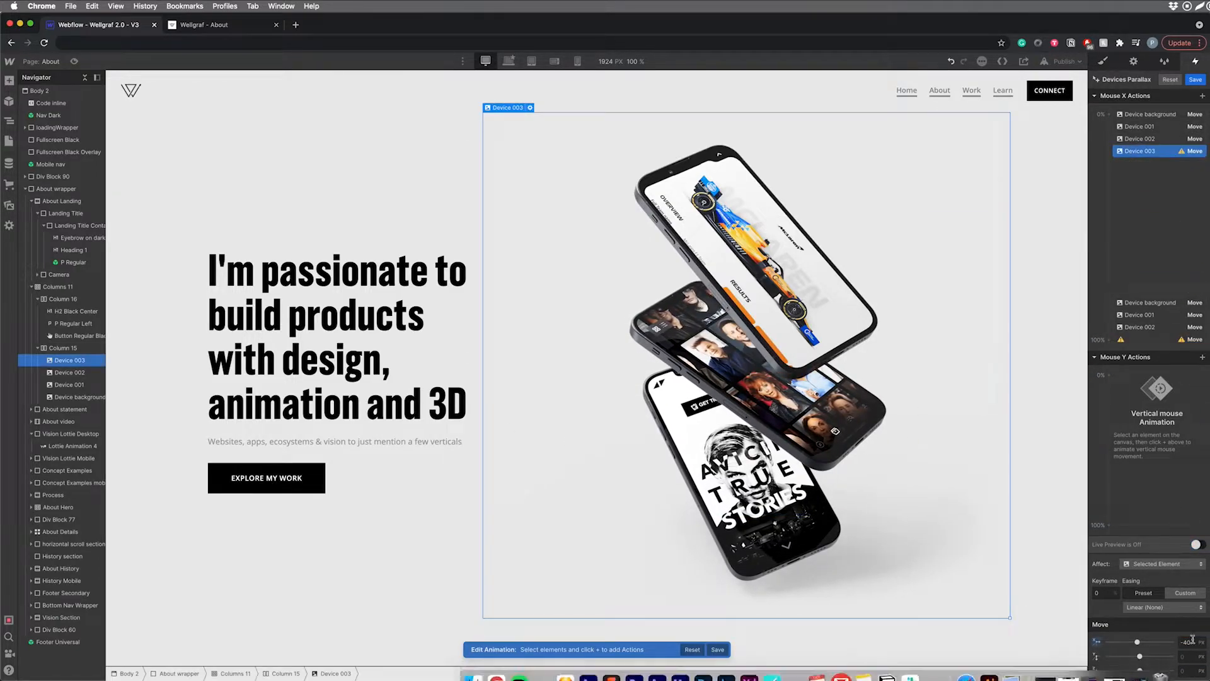
right_click(1156, 340)
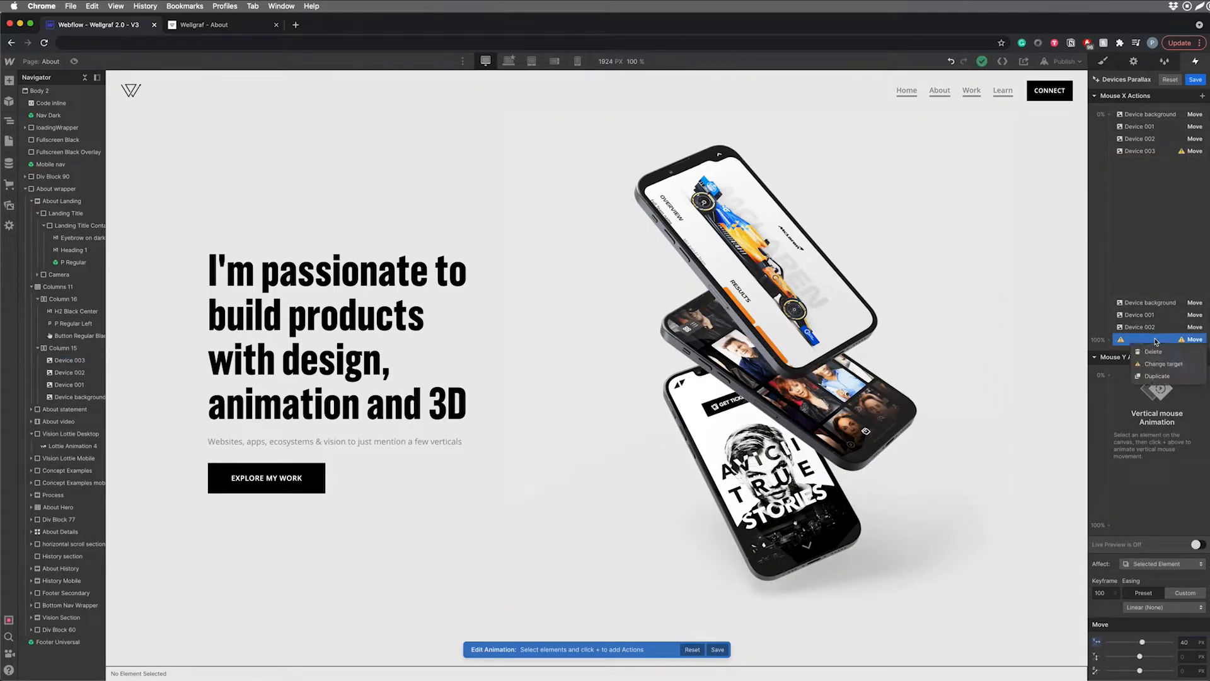
left_click(1159, 366)
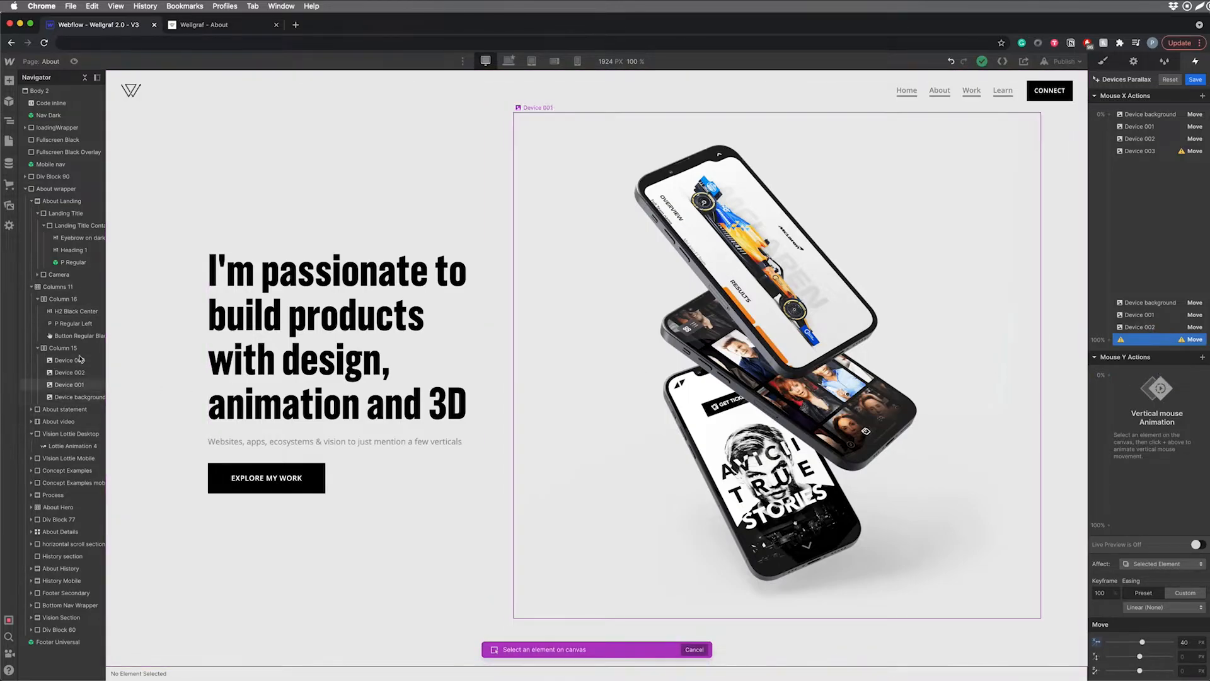
left_click(69, 361)
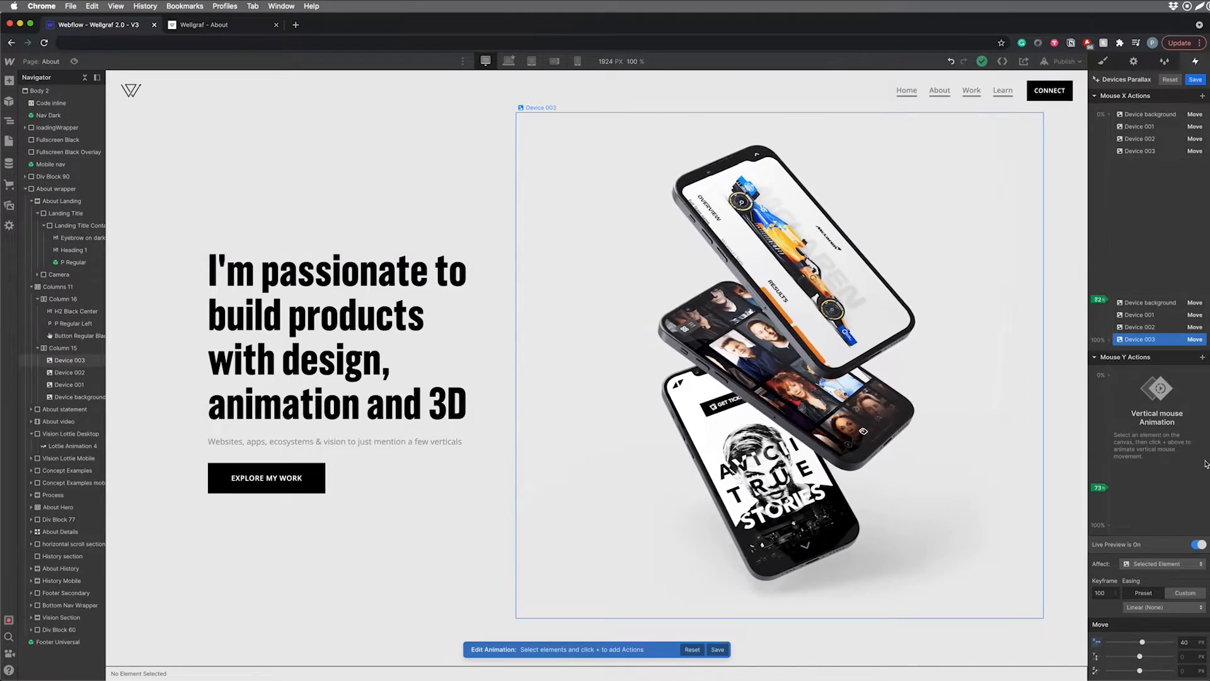
Add Mouse Y Move actions targeting Device background at 0% and 100%, with a vertical offset of -10 px at 0%.
left_click(1107, 374)
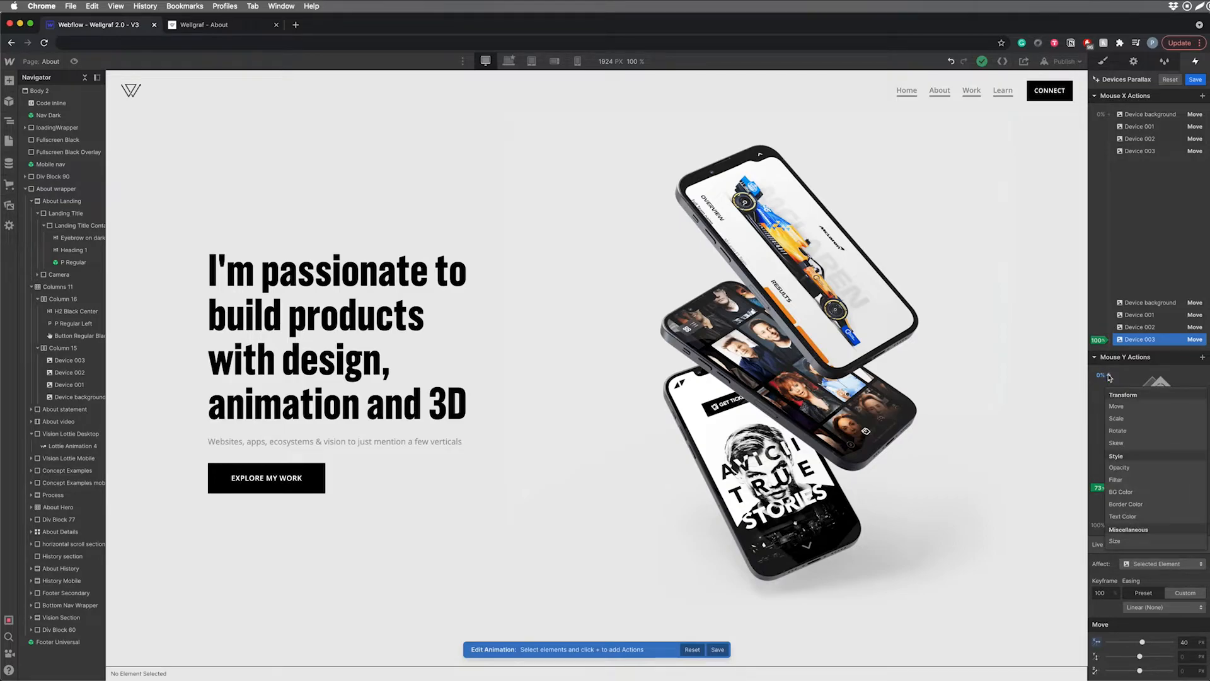
left_click(1117, 406)
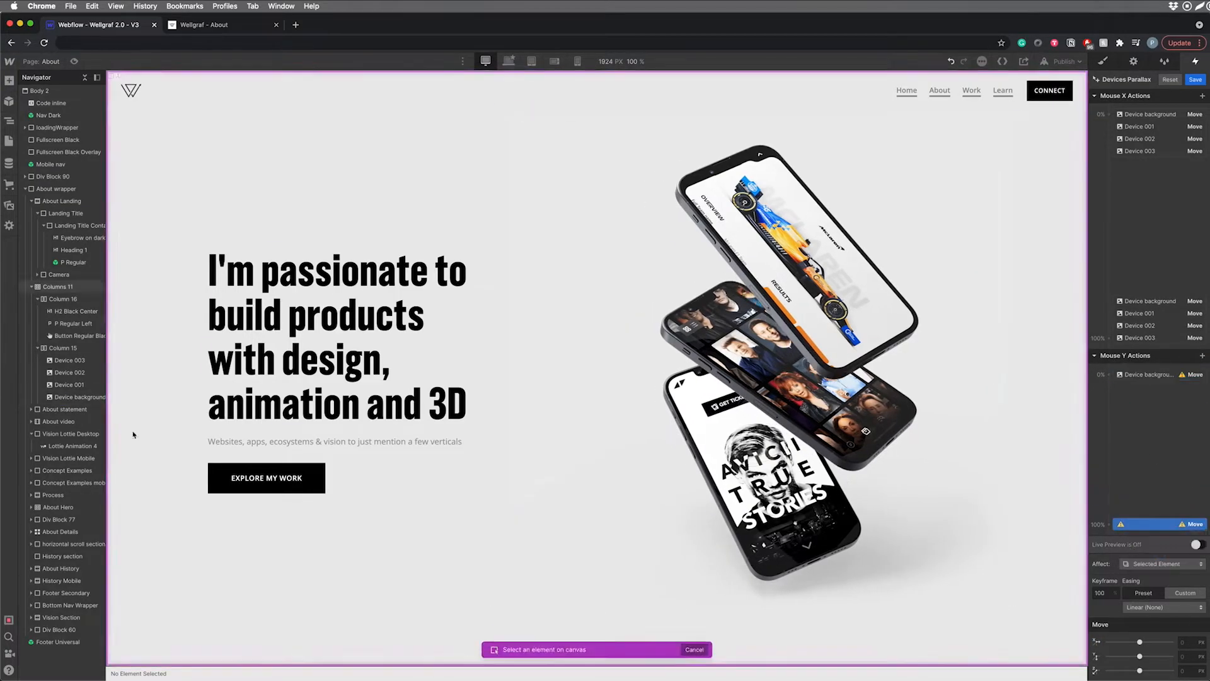
left_click_drag(1139, 656, 1134, 657)
left_click(1190, 656)
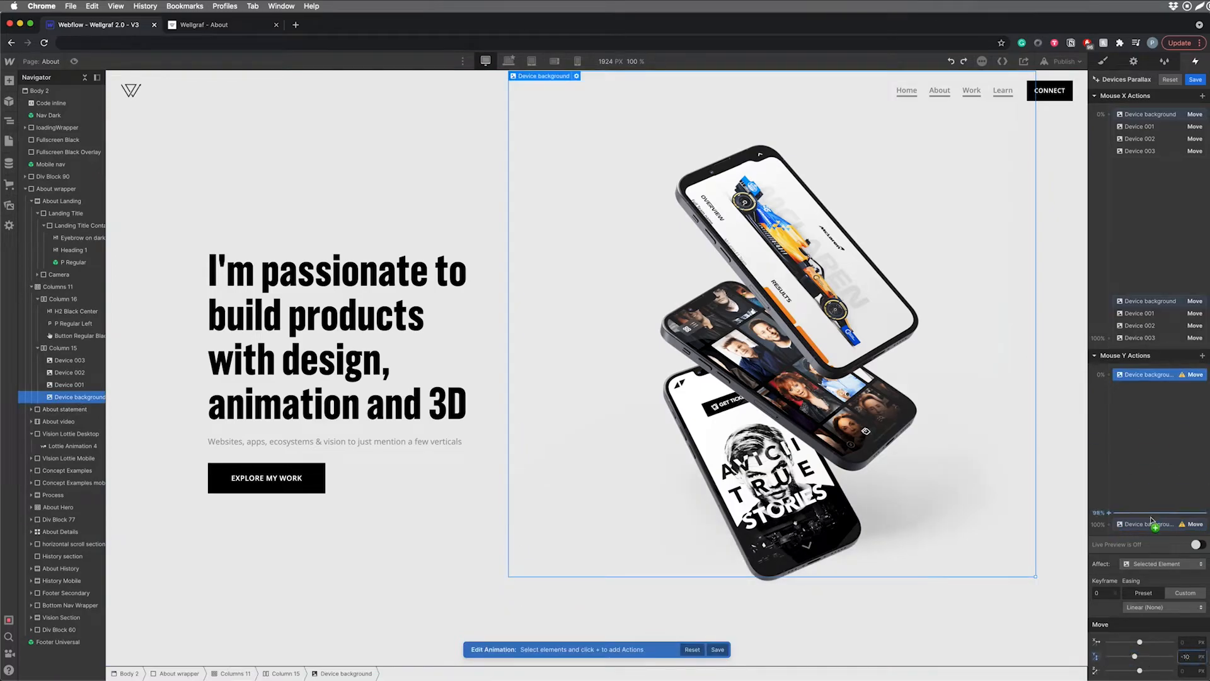
type("-10")
key("Return")
left_click(1199, 545)
left_click(1198, 545)
Add a Mouse Y Move action targeting Device 001, place it in the 0% keyframe, and give it a negative vertical offset.
left_click(1155, 389)
left_click(1139, 389)
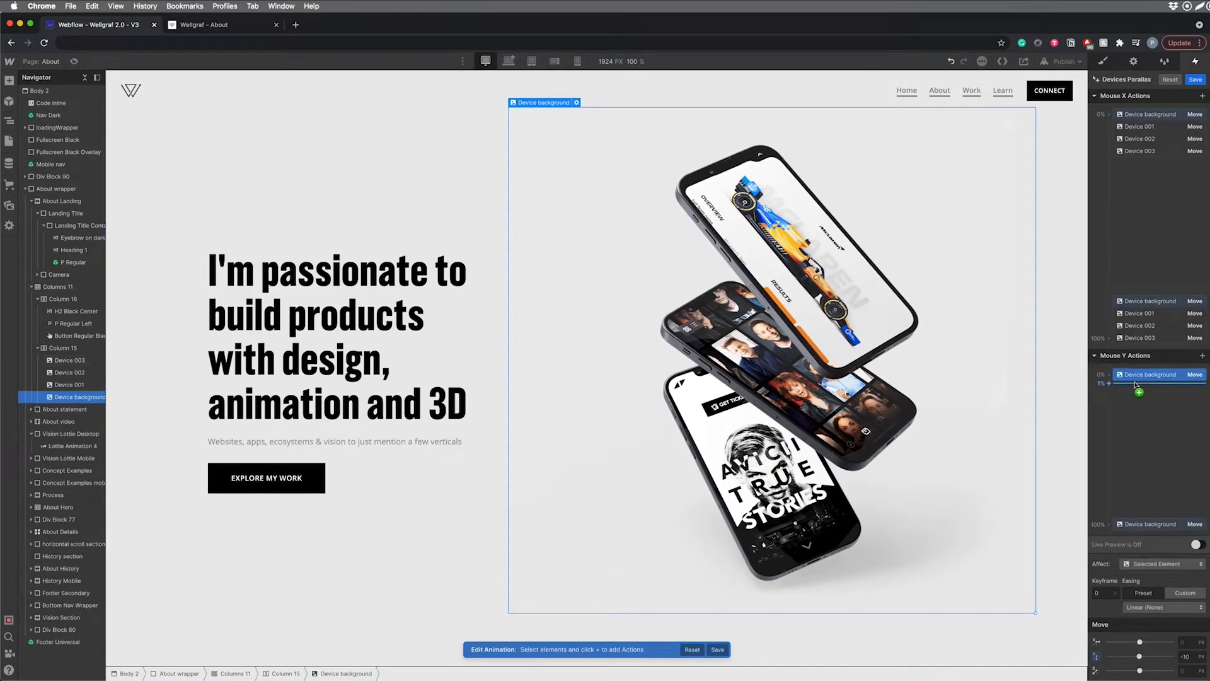
left_click(1139, 389)
left_click(1135, 412)
right_click(1124, 383)
left_click(1145, 392)
left_click(69, 384)
left_click_drag(1147, 384, 1147, 373)
left_click(1150, 367)
left_click(1142, 381)
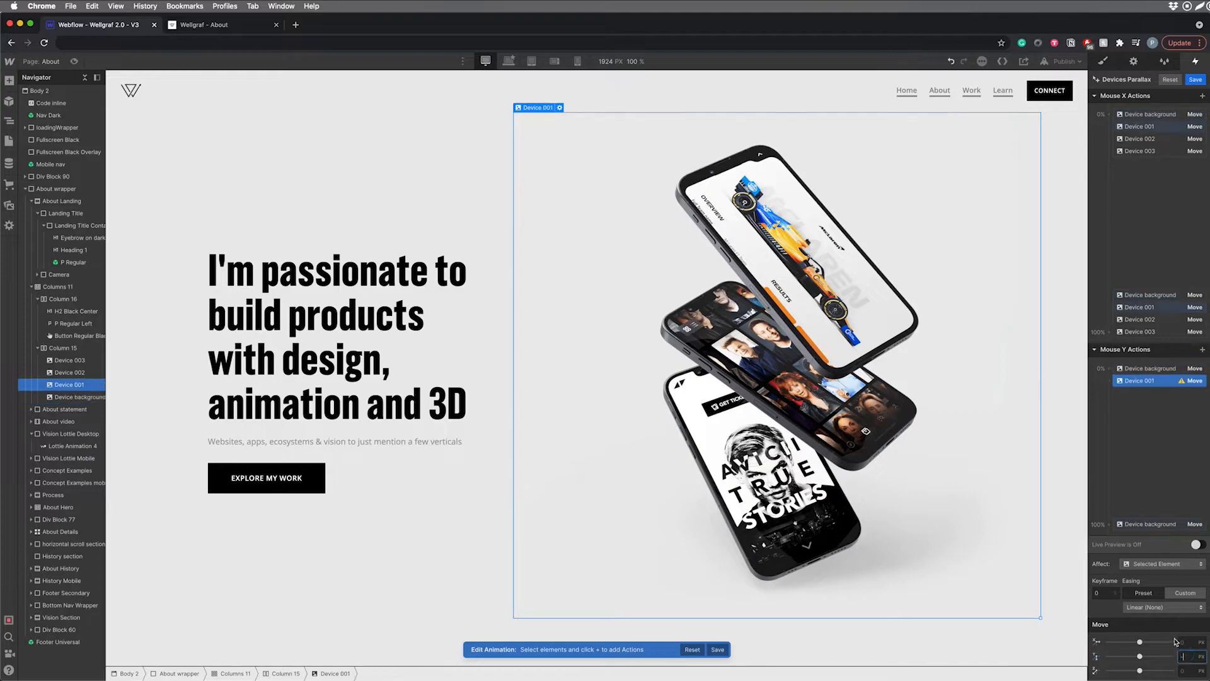
left_click(1184, 657)
type("10")
Add a Mouse Y Move action at 100%, target it to Device 001, and set its vertical offset to 20 px.
left_click(1117, 531)
left_click(1107, 371)
right_click(1144, 524)
left_click(1160, 548)
left_click(70, 385)
left_click(1184, 656)
type("20")
Add a Mouse Y Move action at 1% with a vertical offset of -30 px and target it to Device 002.
left_click(1138, 385)
left_click(1137, 412)
right_click(1140, 385)
left_click(1155, 409)
left_click(69, 372)
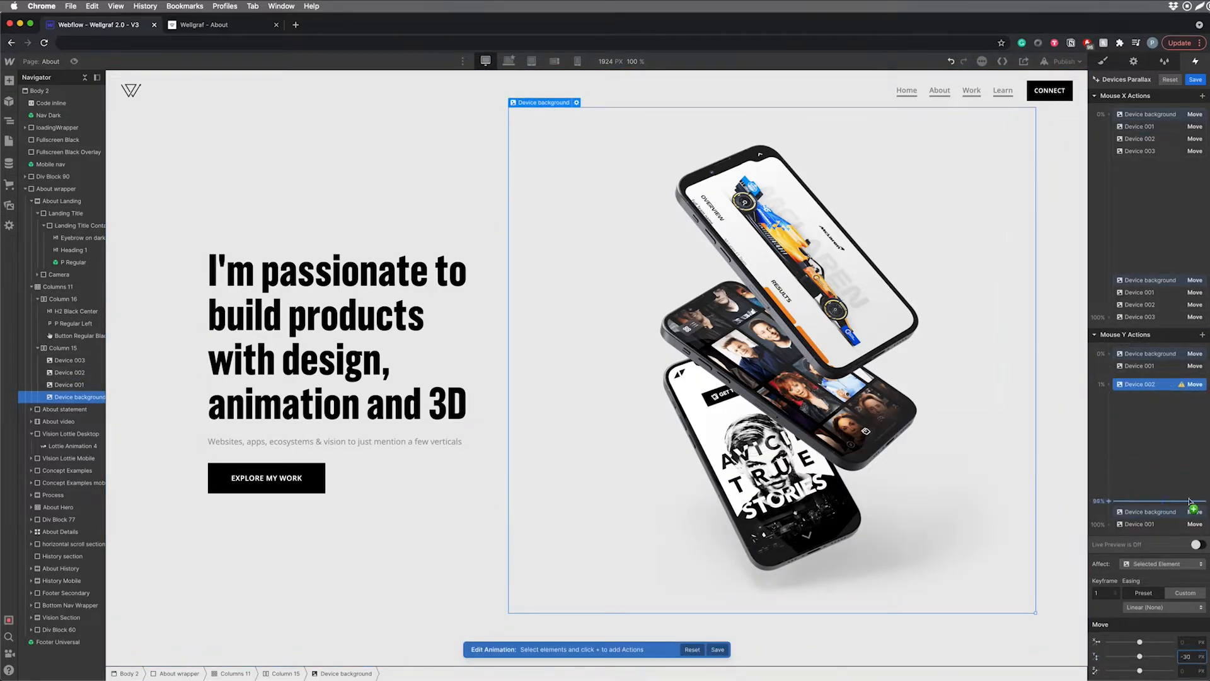
Add a Mouse Y Move action at 97% with a vertical offset of 30 px and target it to Device 002.
left_click(1166, 501)
left_click(1166, 527)
left_click(1184, 656)
type("30")
right_click(1137, 494)
left_click(1150, 519)
left_click(69, 373)
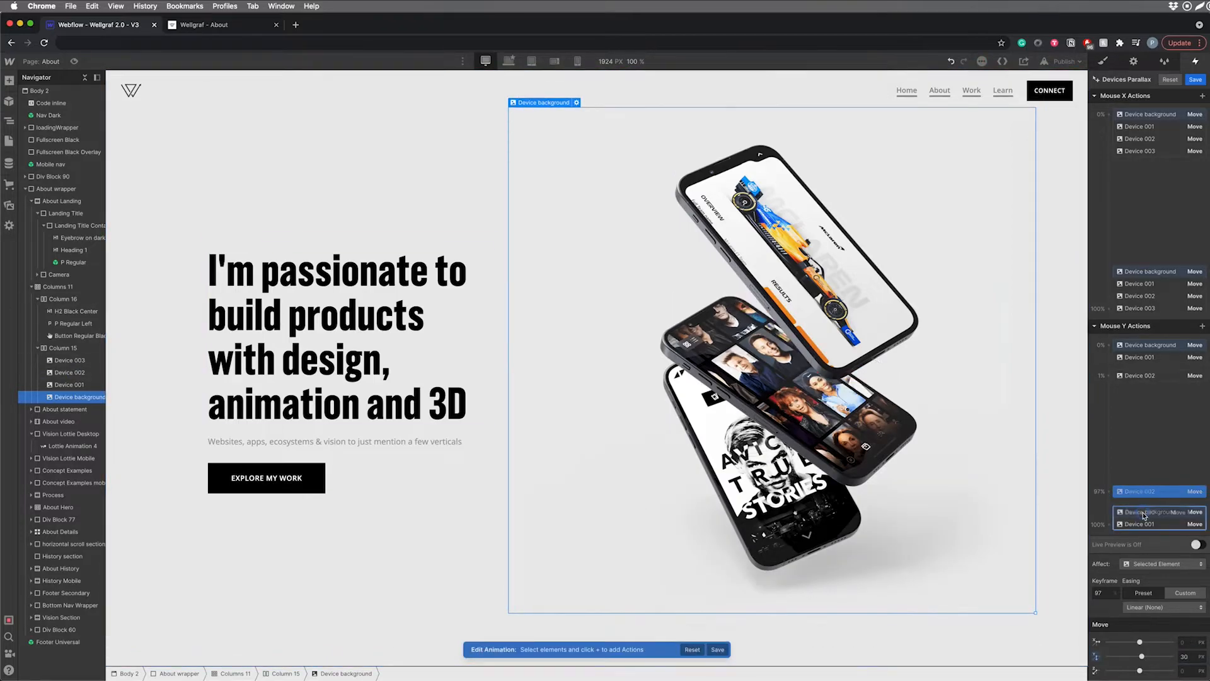
Shift Device 002's two Mouse Y actions into the 0% and 100% keyframes and turn on live preview.
left_click_drag(1142, 494, 1142, 527)
left_click_drag(1146, 384, 1146, 372)
left_click(1198, 545)
Add a Mouse Y Move action at 1% and change its target to Device 003.
left_click(1128, 386)
left_click(1128, 413)
right_click(1142, 384)
left_click(1156, 407)
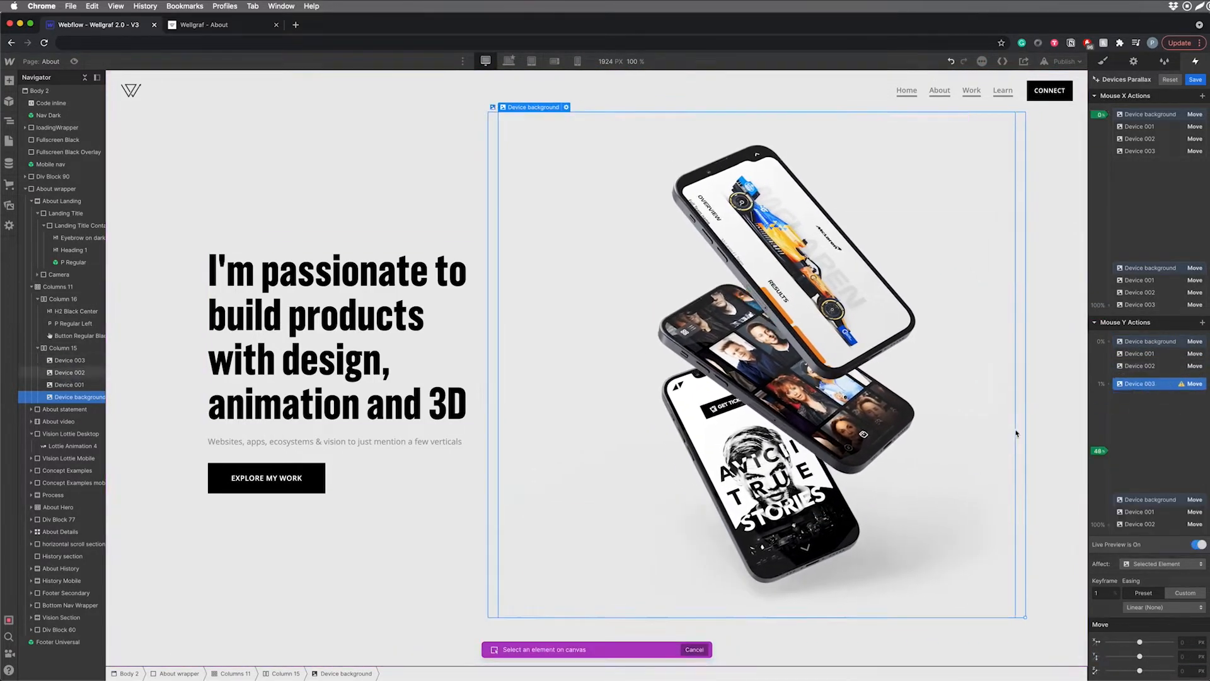
left_click(69, 360)
Add a Mouse Y Move action of 40 px for Device 003 at 99% and set its 1% vertical offset to -40 px.
left_click(1119, 491)
left_click(1119, 516)
left_click(1142, 375)
right_click(1161, 377)
left_click(1146, 374)
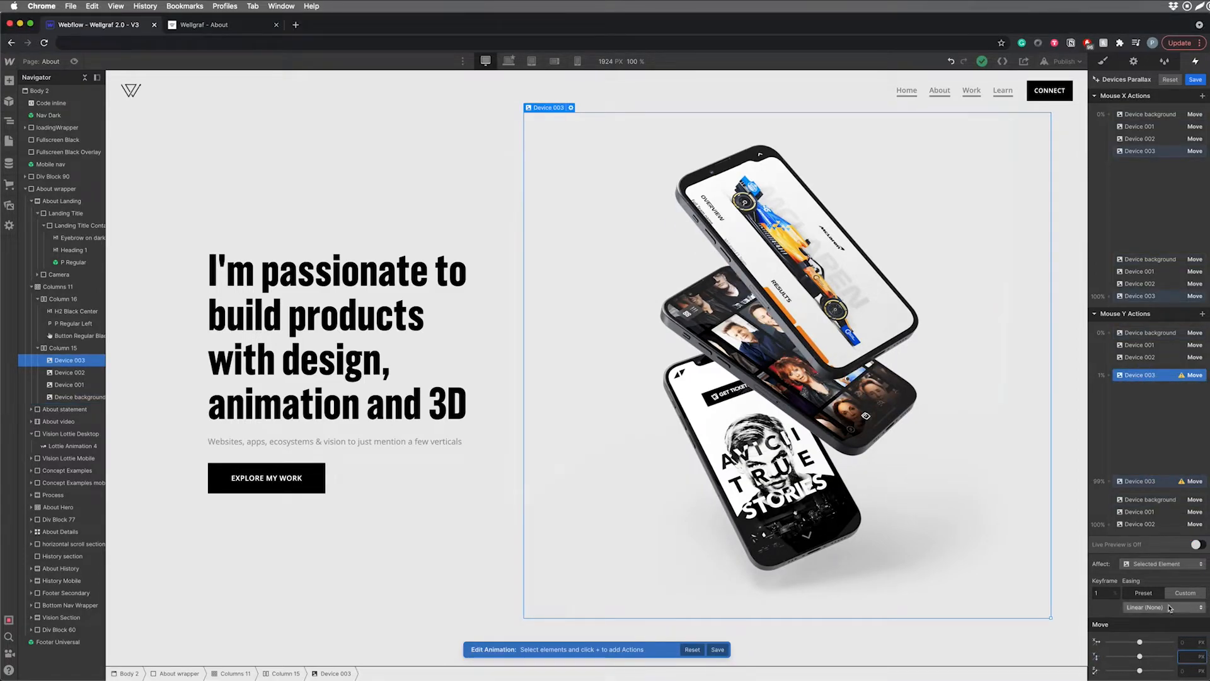
key("Return")
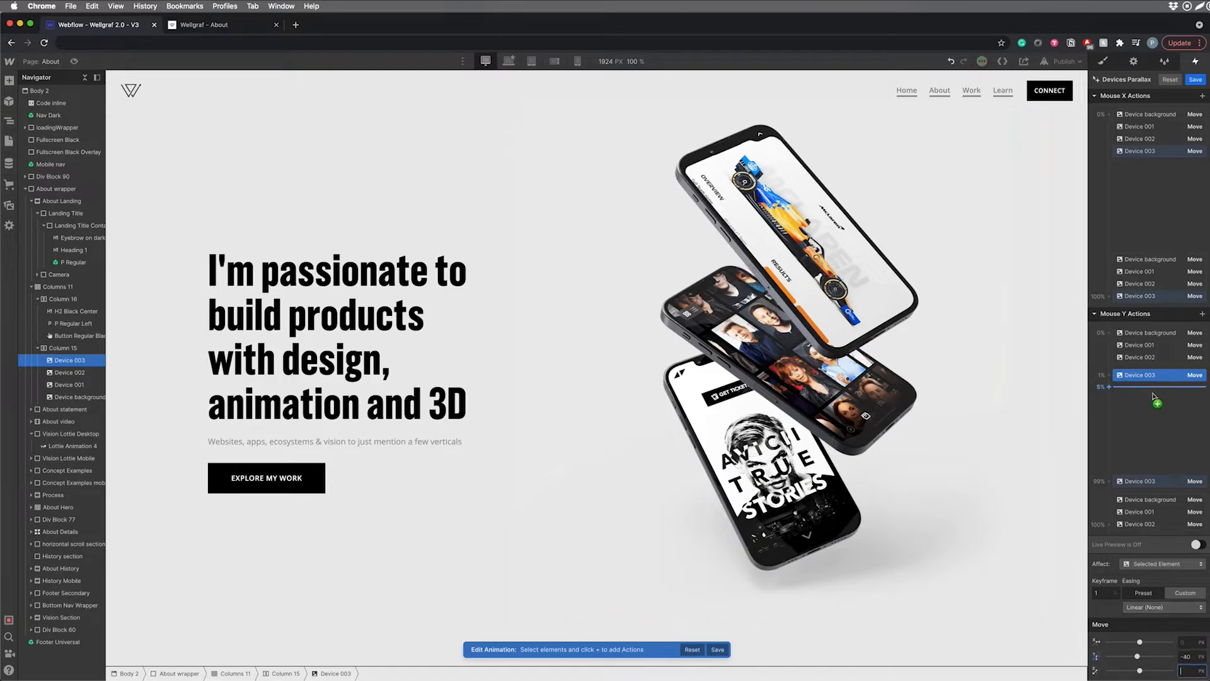
Shift Device 003's two Mouse Y actions into the 0% and 100% keyframes and preview the parallax live.
left_click_drag(1156, 377, 1156, 359)
left_click_drag(1168, 484, 1164, 503)
left_click(1200, 545)
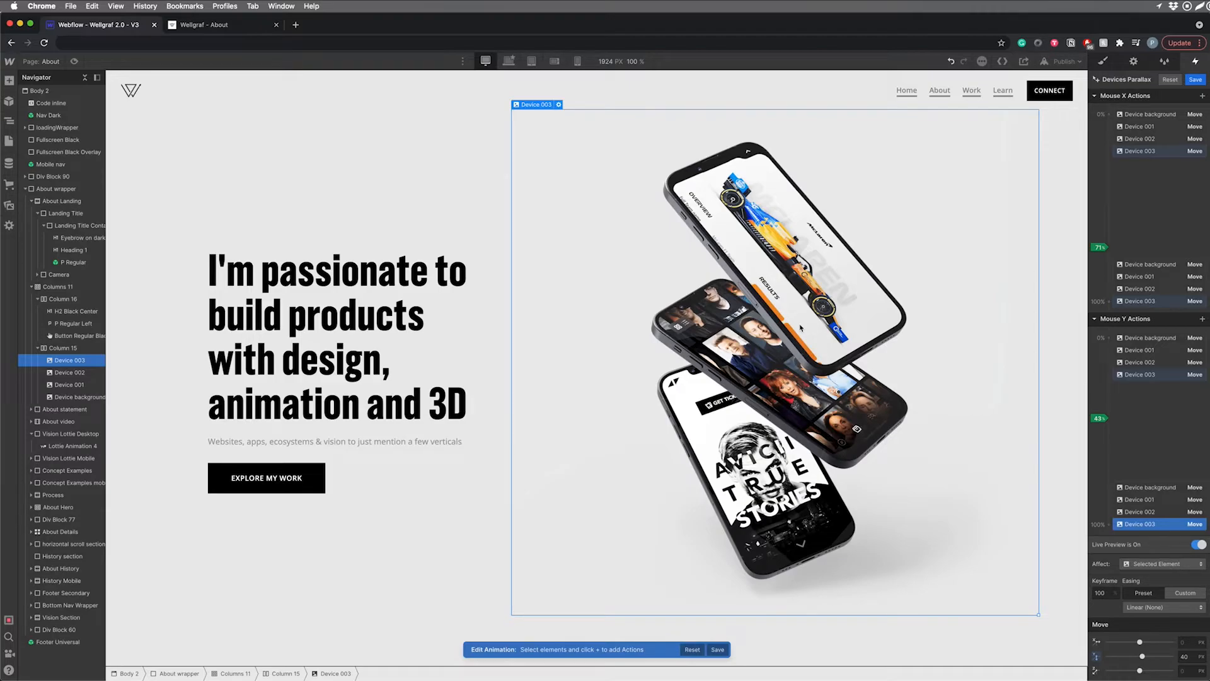
Set Device 003's Mouse X and Mouse Y offsets to -50 px at 0% and 50 px at 100%, and preview the movement live.
left_click(1162, 152)
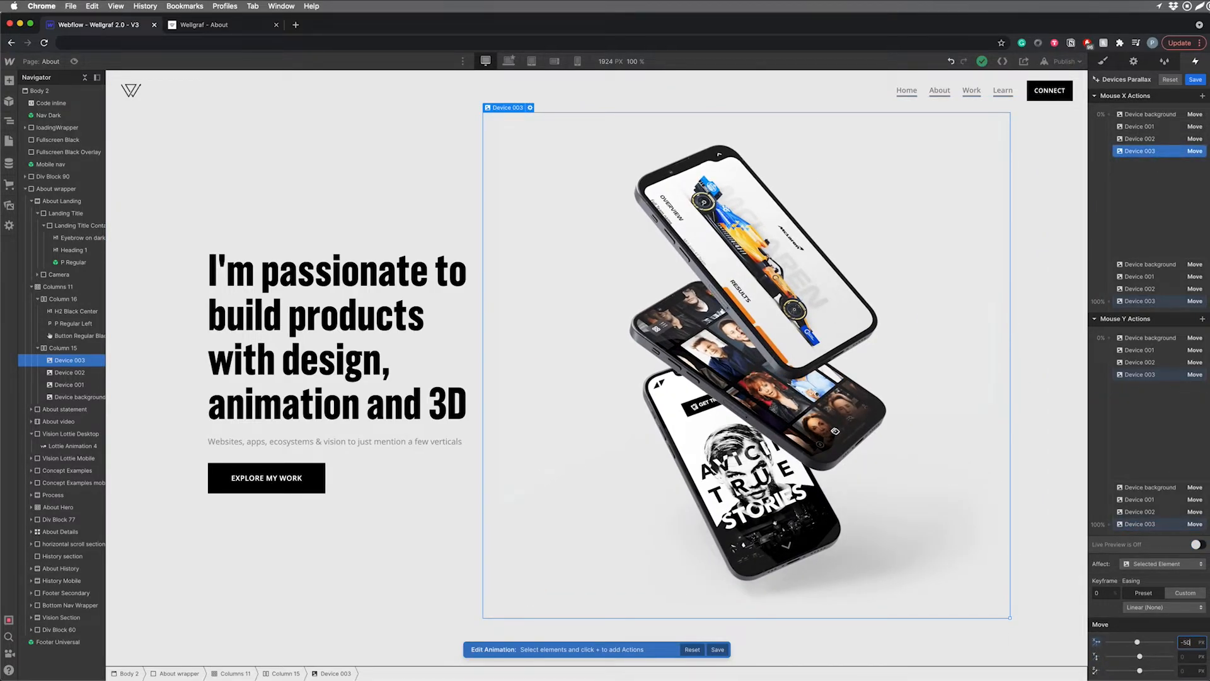
left_click(1166, 300)
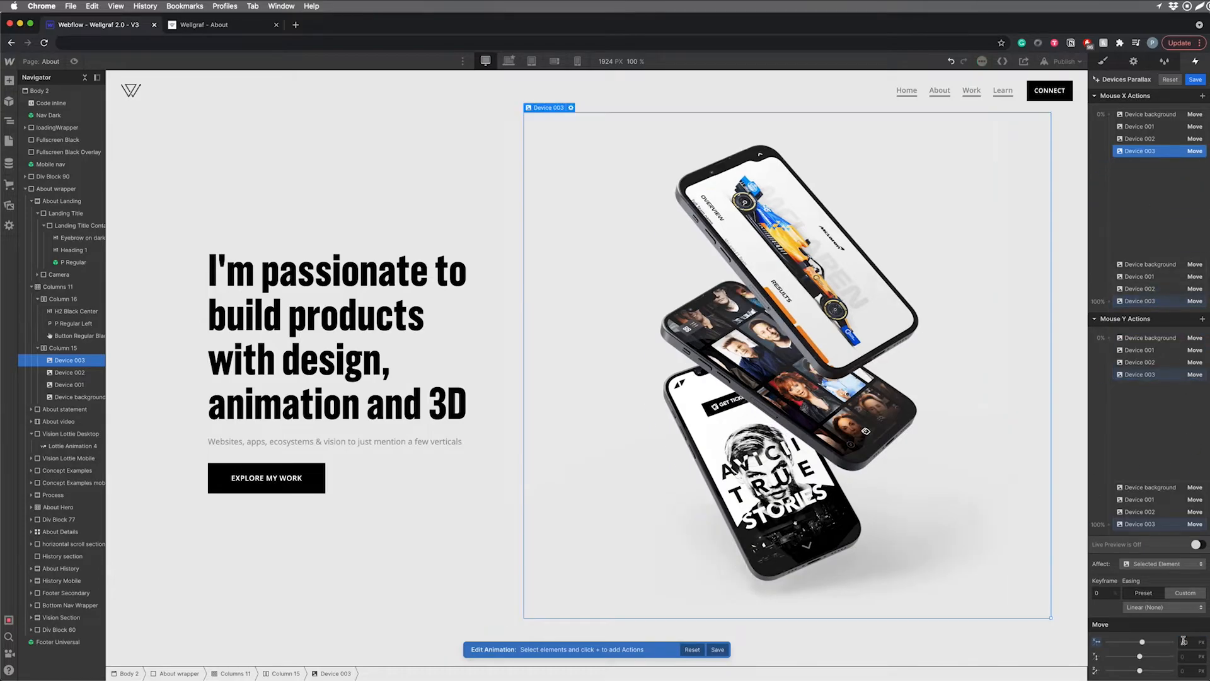
left_click(1162, 523)
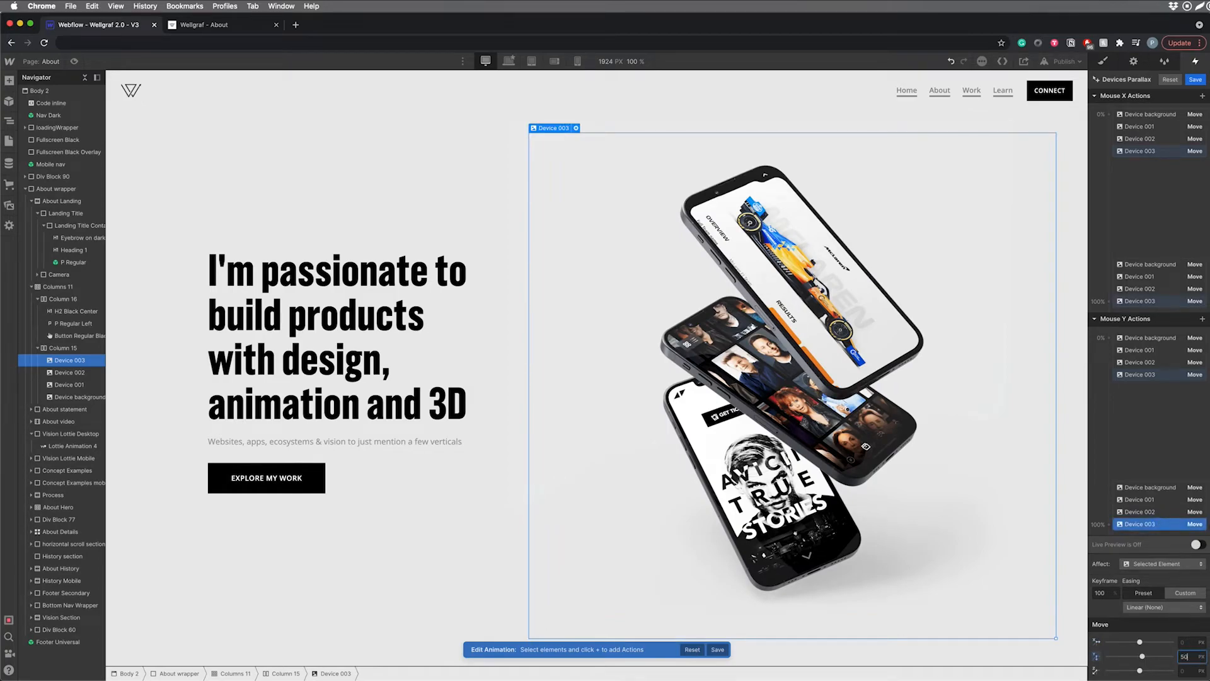
left_click(1168, 375)
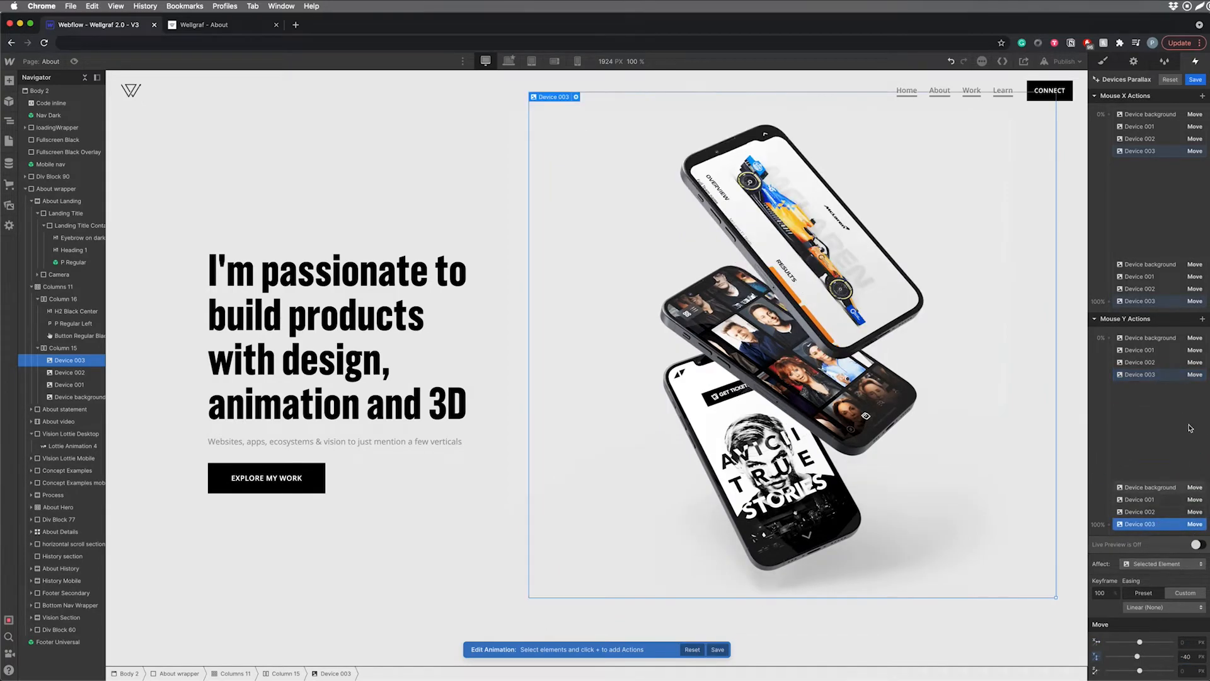
left_click(1200, 657)
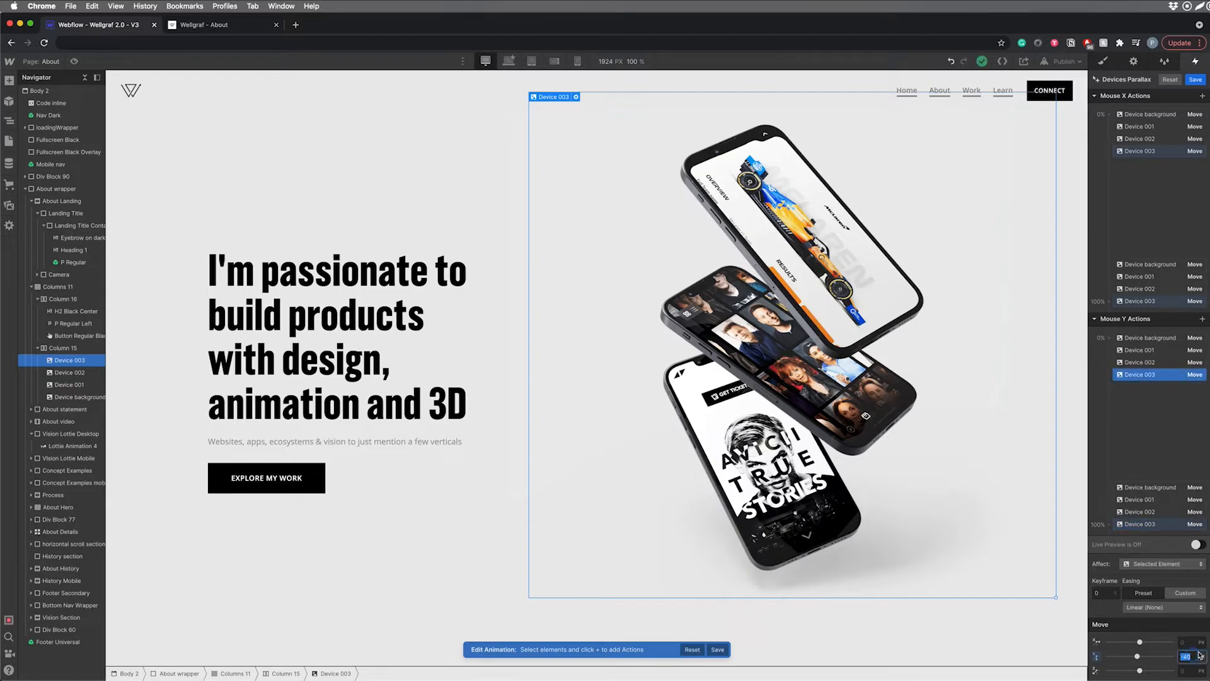
type("-50")
left_click(1197, 544)
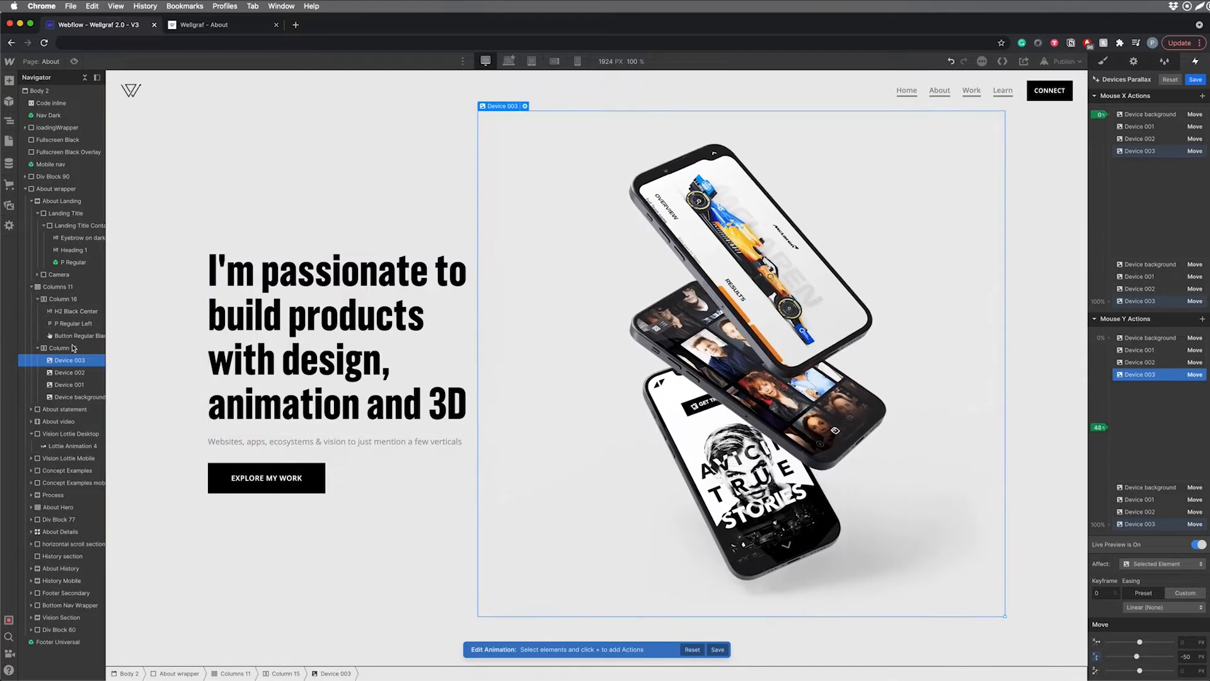
Switch to the Wellgraf - About browser tab and check the device parallax on the page.
left_click(63, 298)
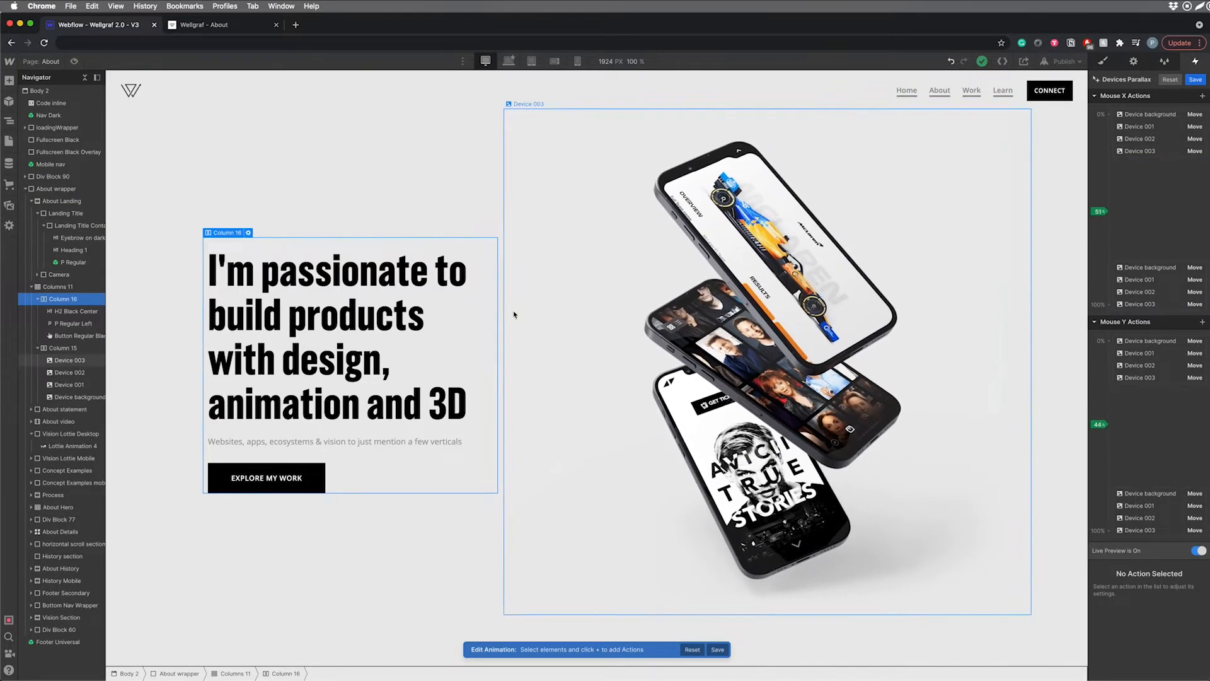
left_click(246, 25)
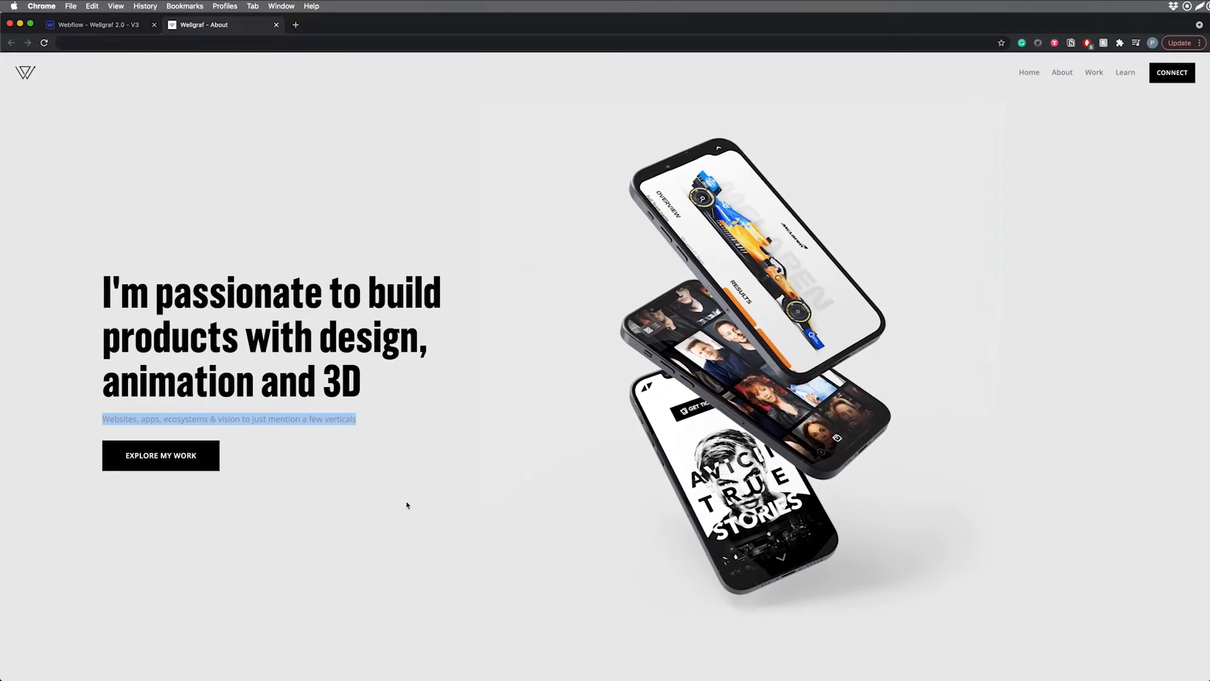
left_click(368, 470)
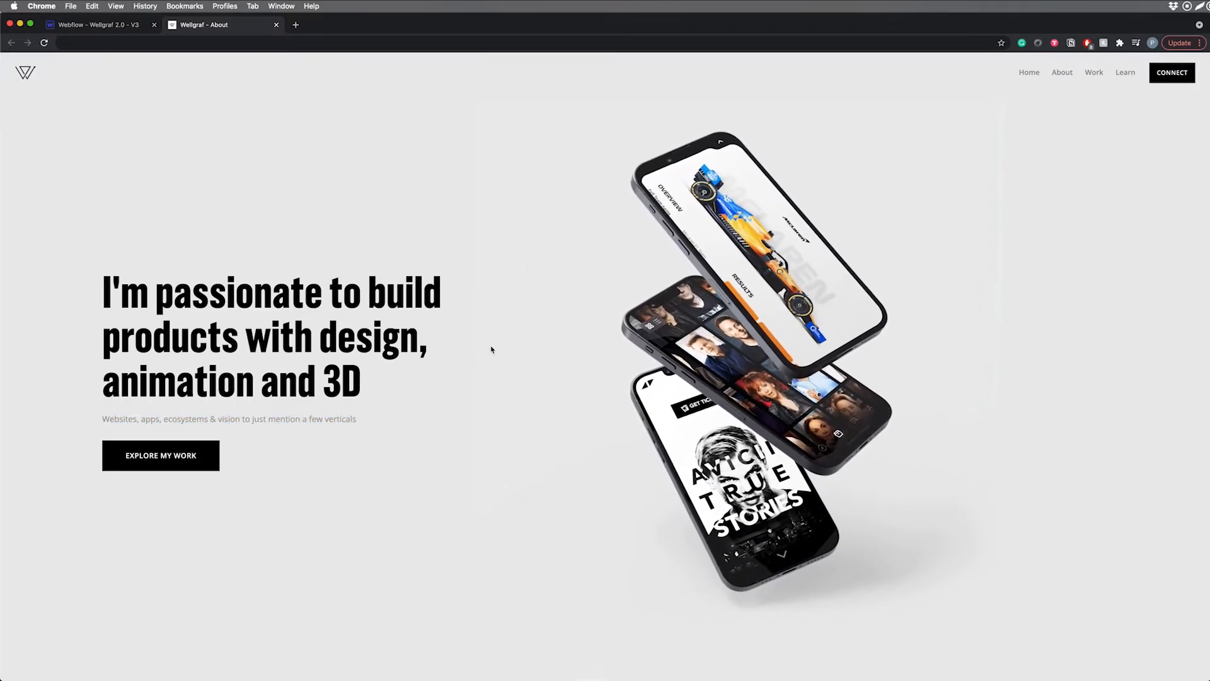